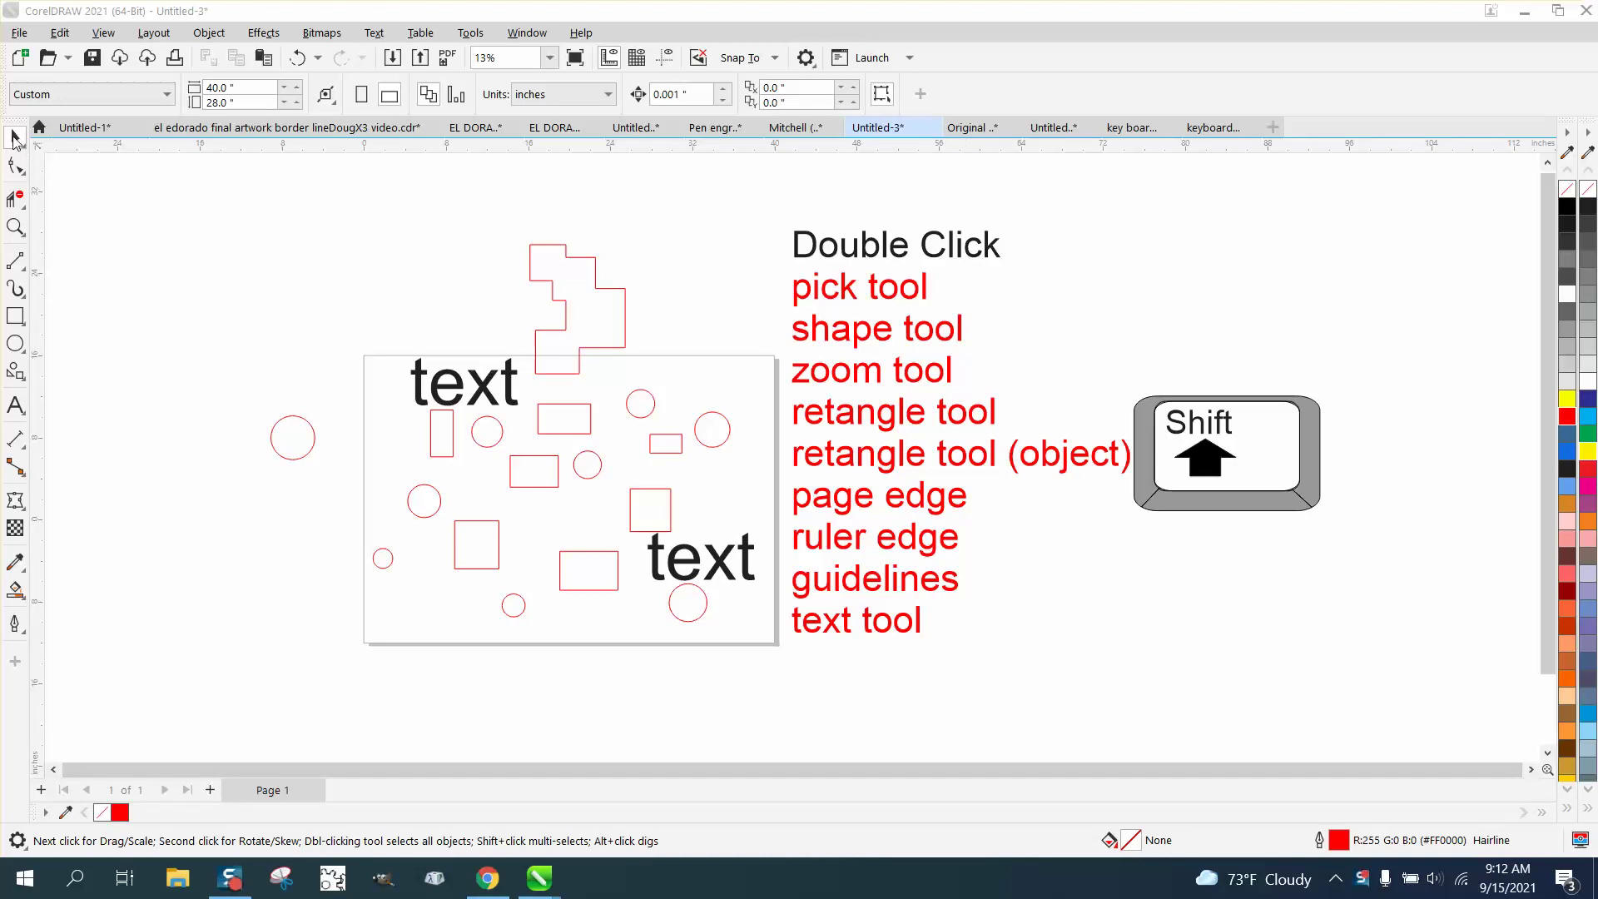
Step: Select every object with the Pick tool shortcut, undo, and clear the selection
double_click(14, 138)
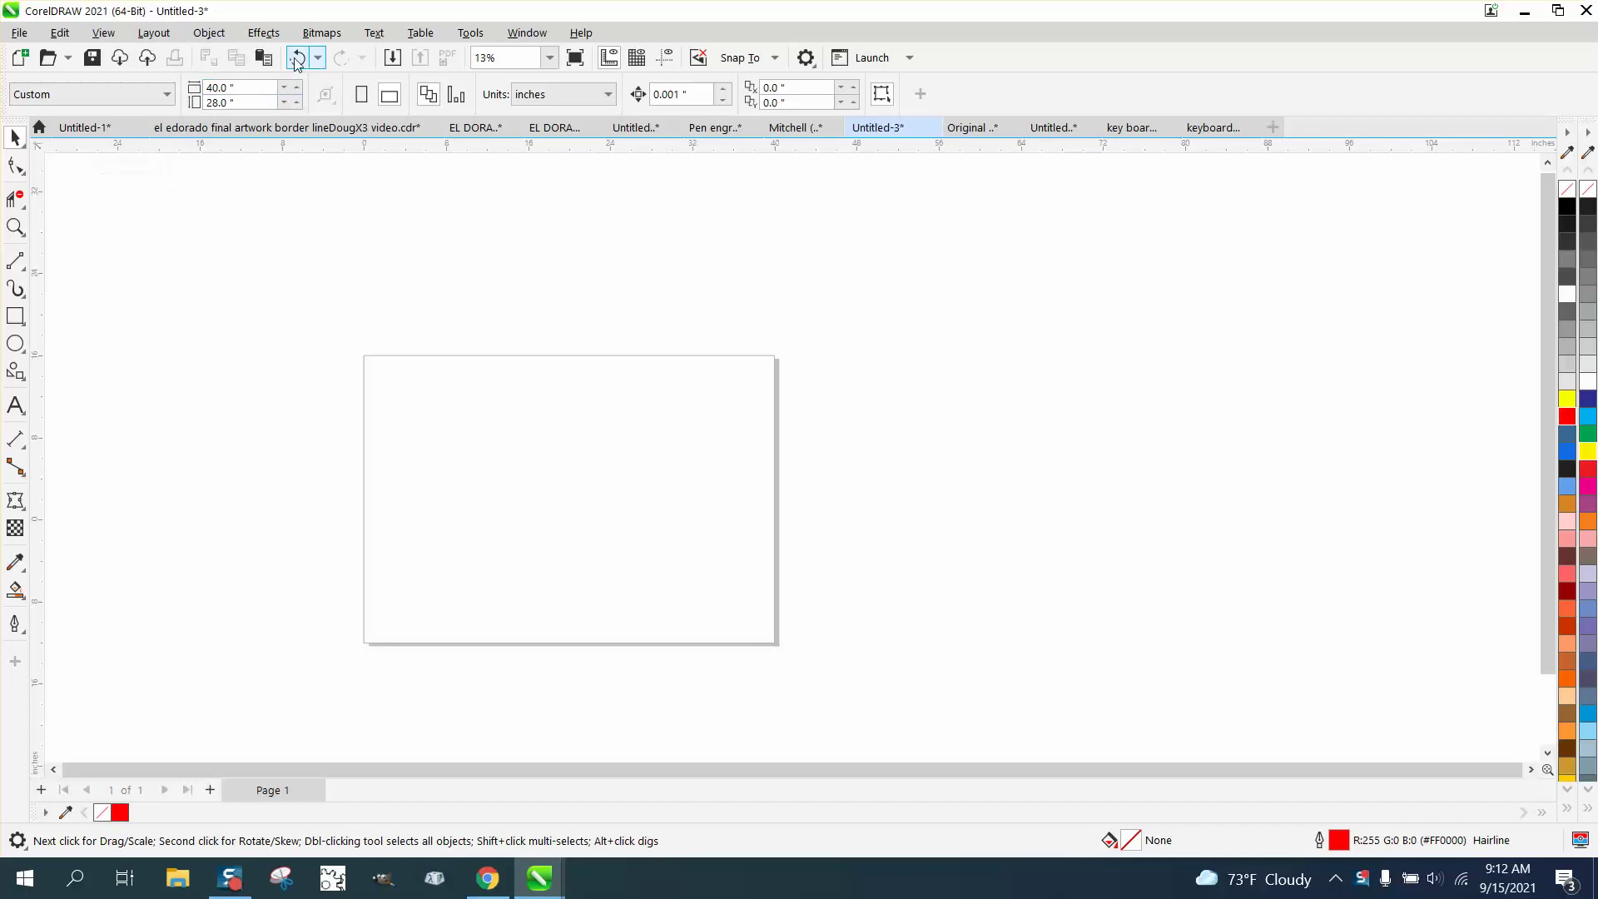
click(297, 58)
click(501, 205)
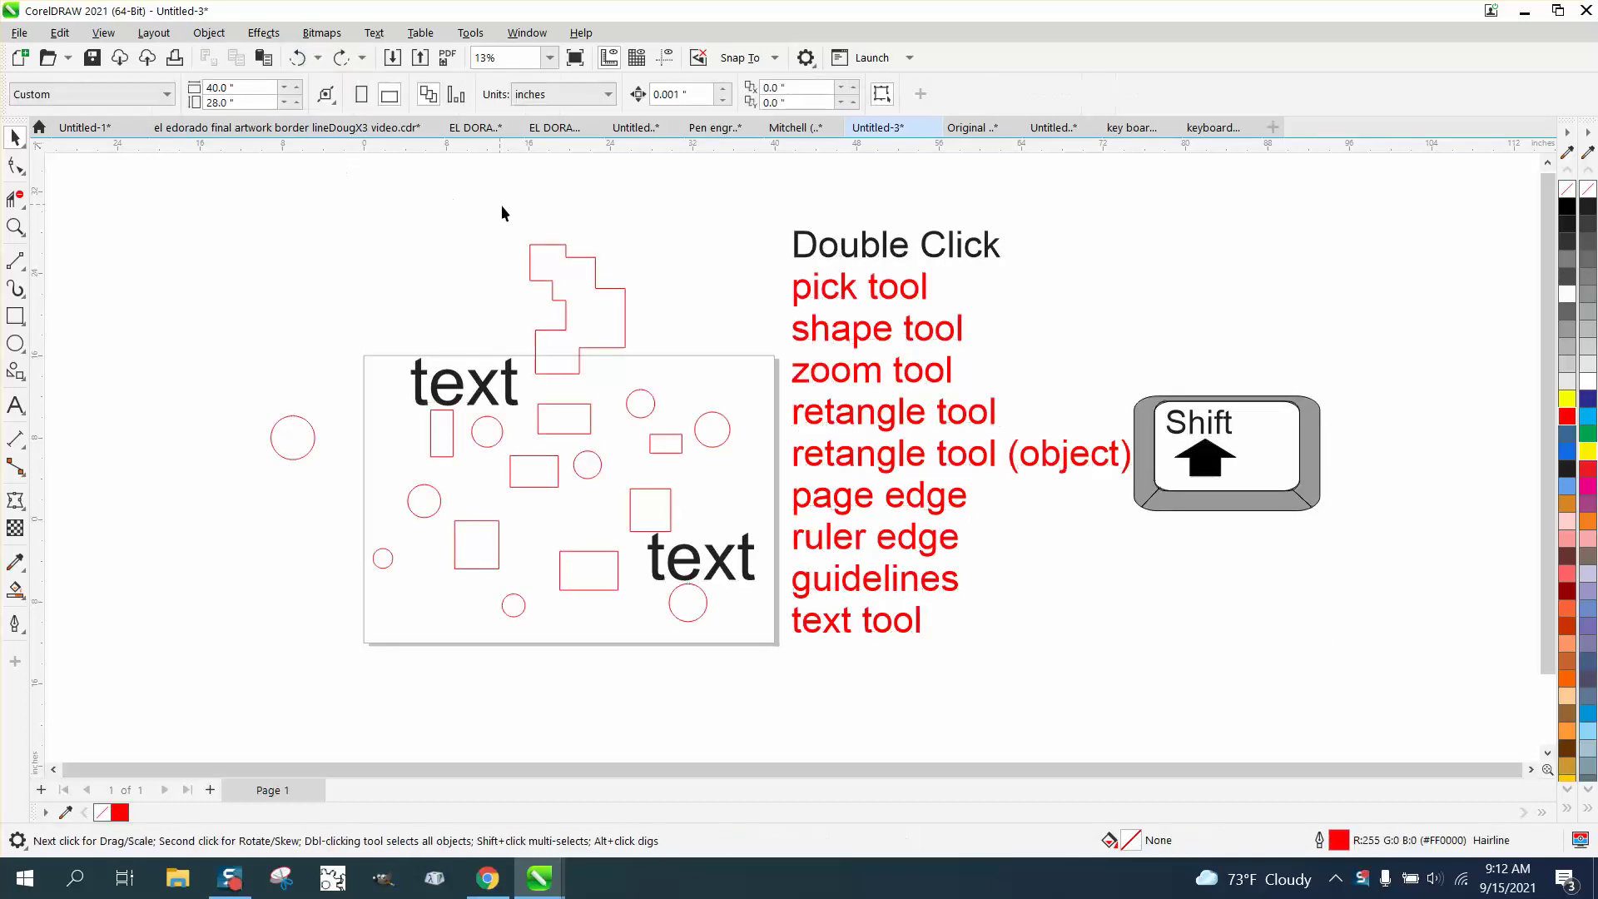
Step: Select the stepped red shape, view its nodes with the Shape tool, then deselect it
click(529, 250)
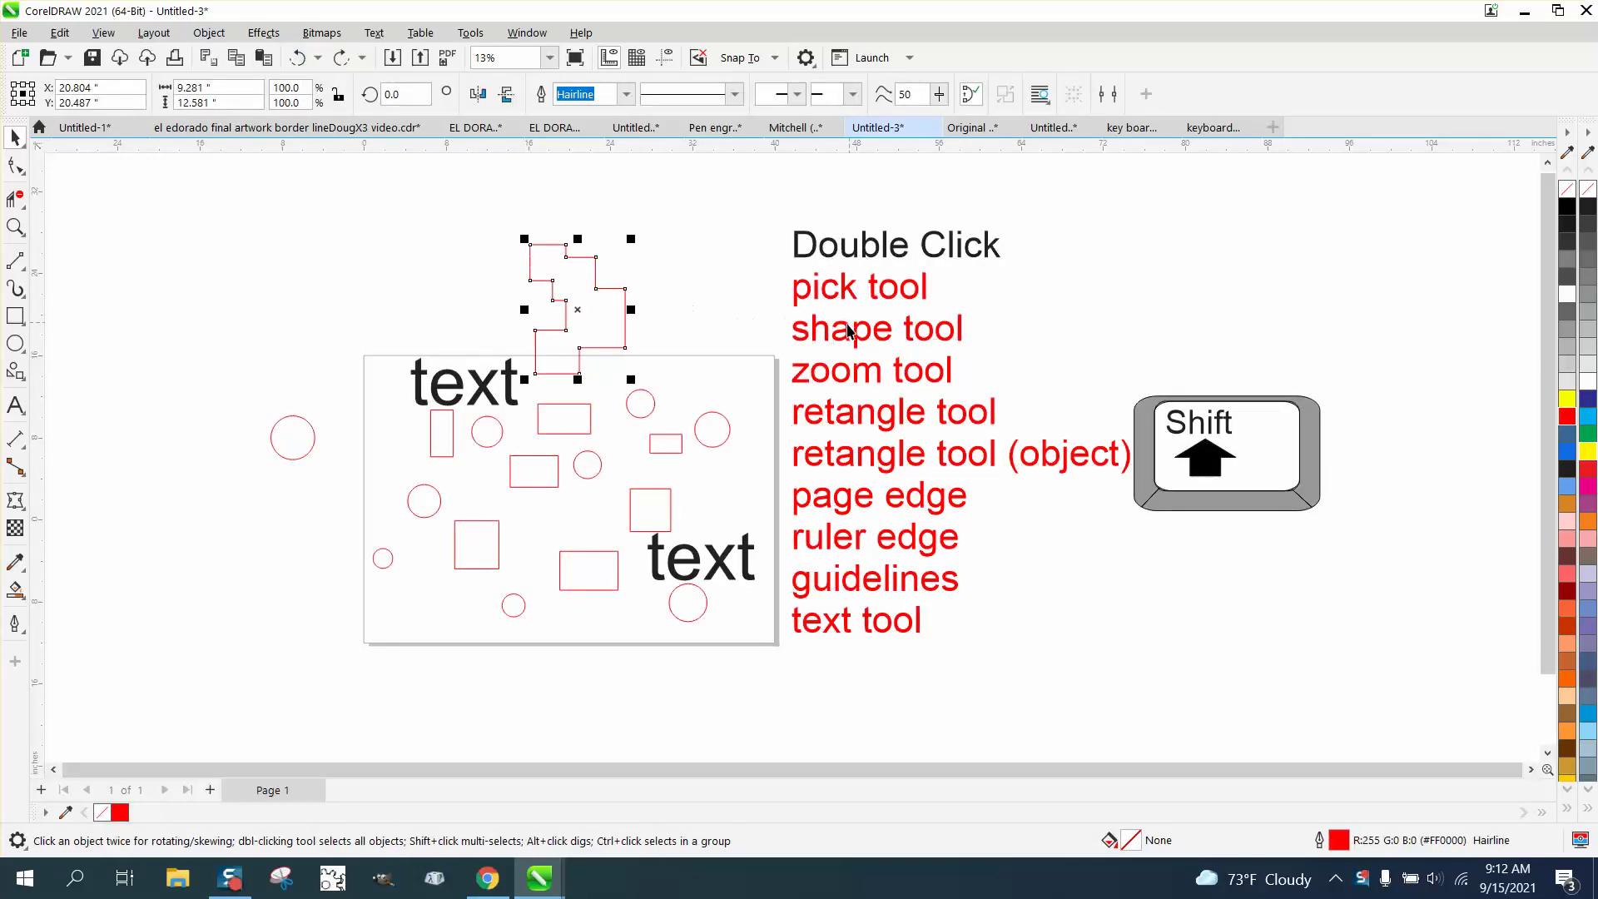
click(18, 170)
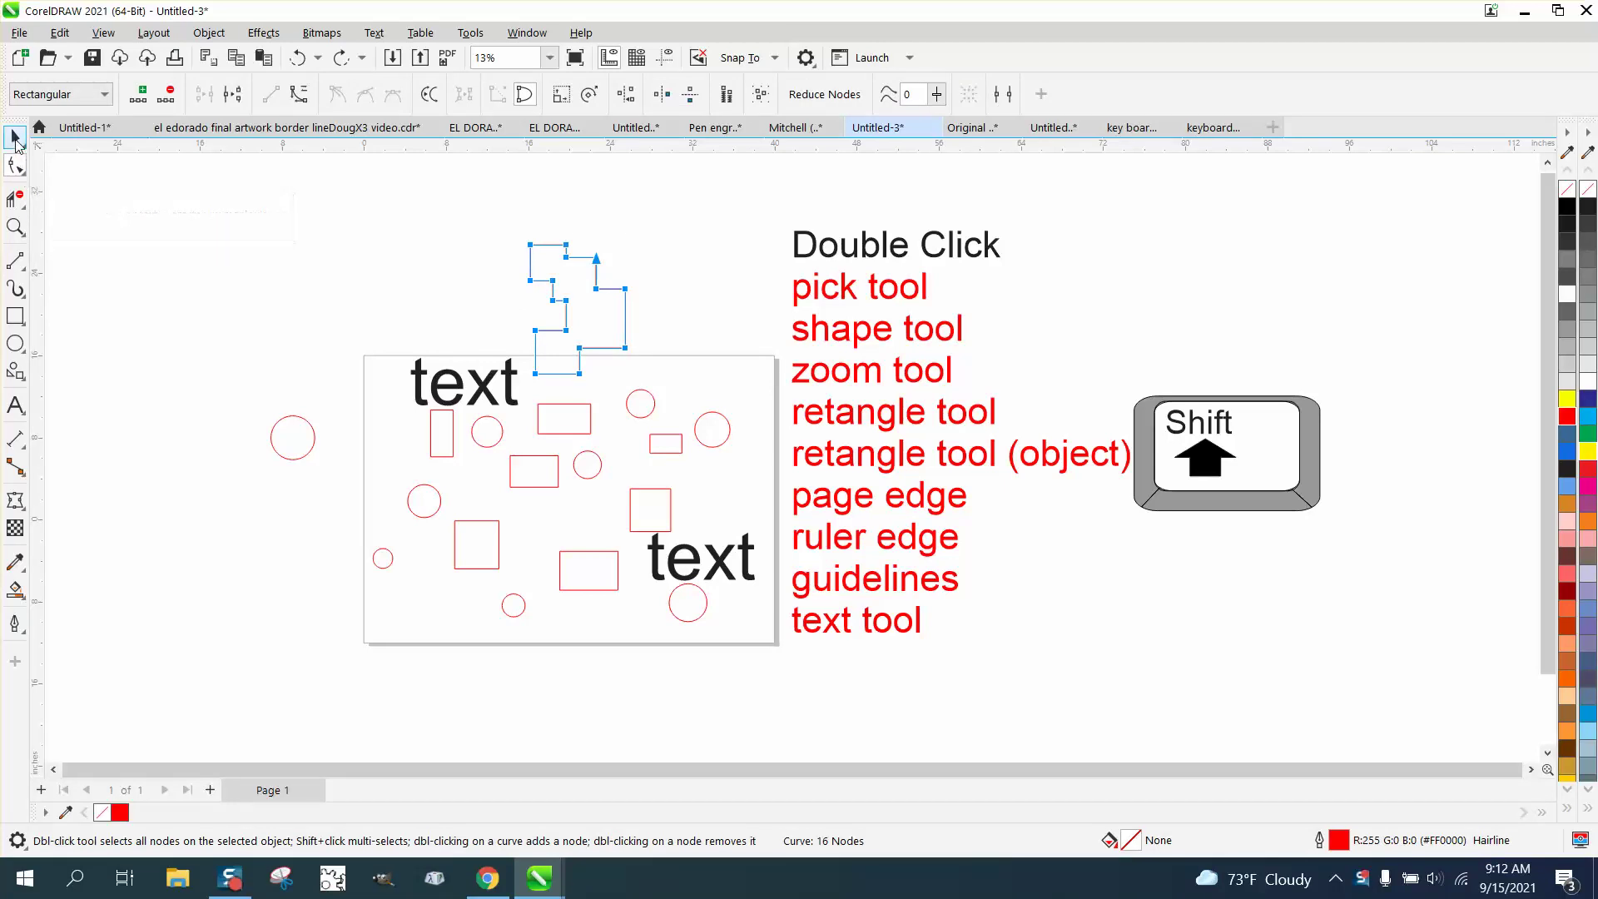
click(16, 139)
click(264, 246)
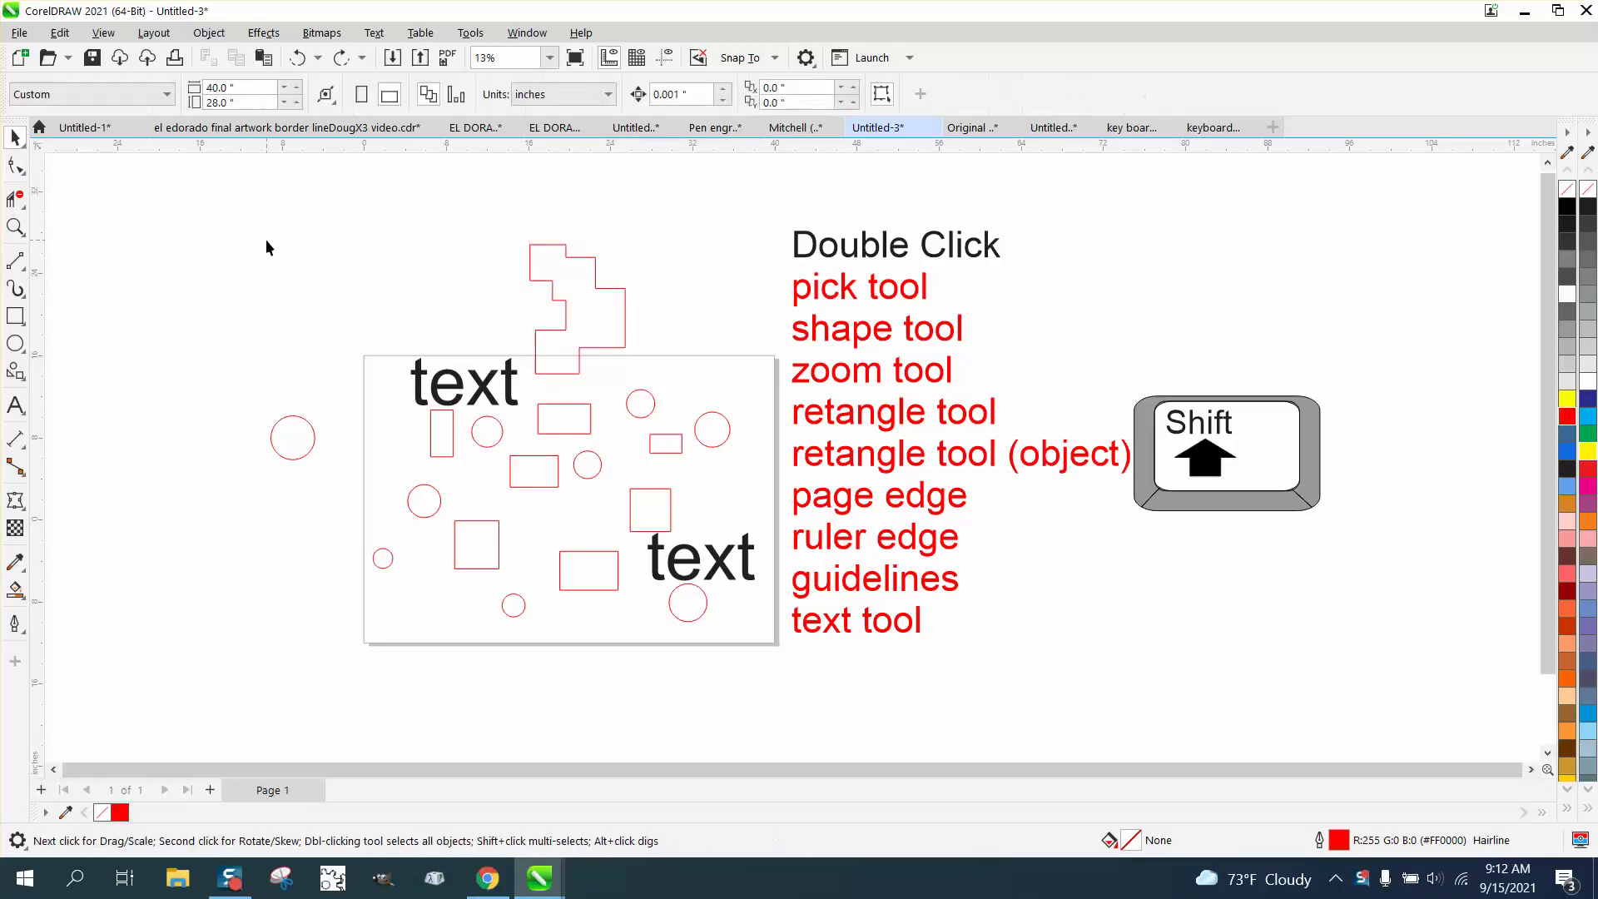
Step: Zoom to fit all objects, zoom out and back, then zoom in near the top text
scroll(402, 280, down, 1)
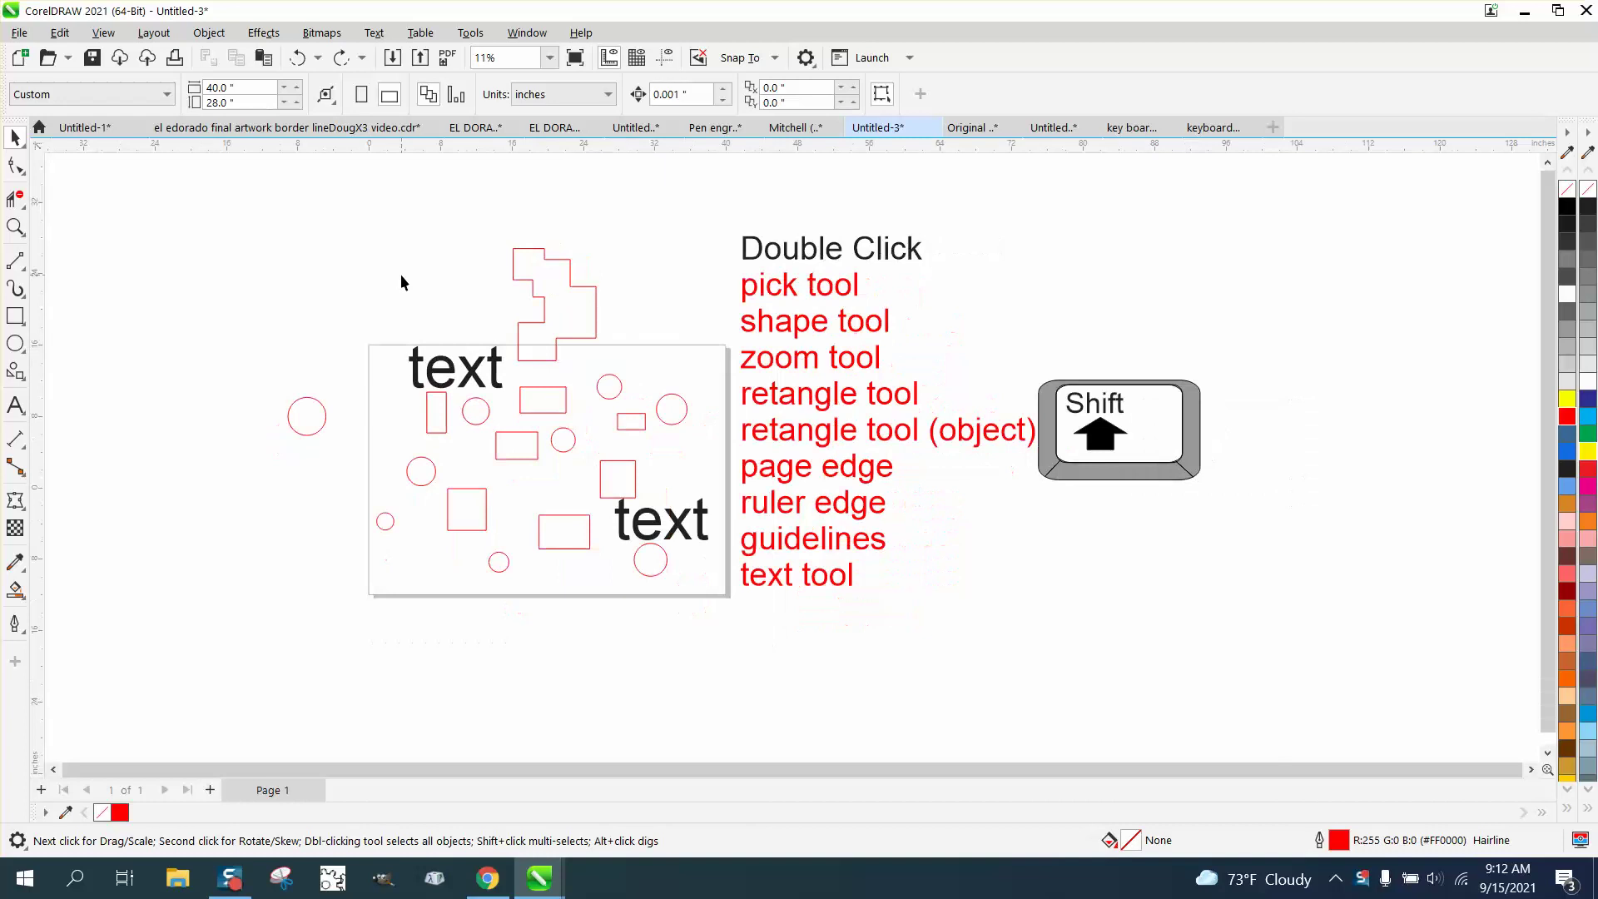
double_click(15, 227)
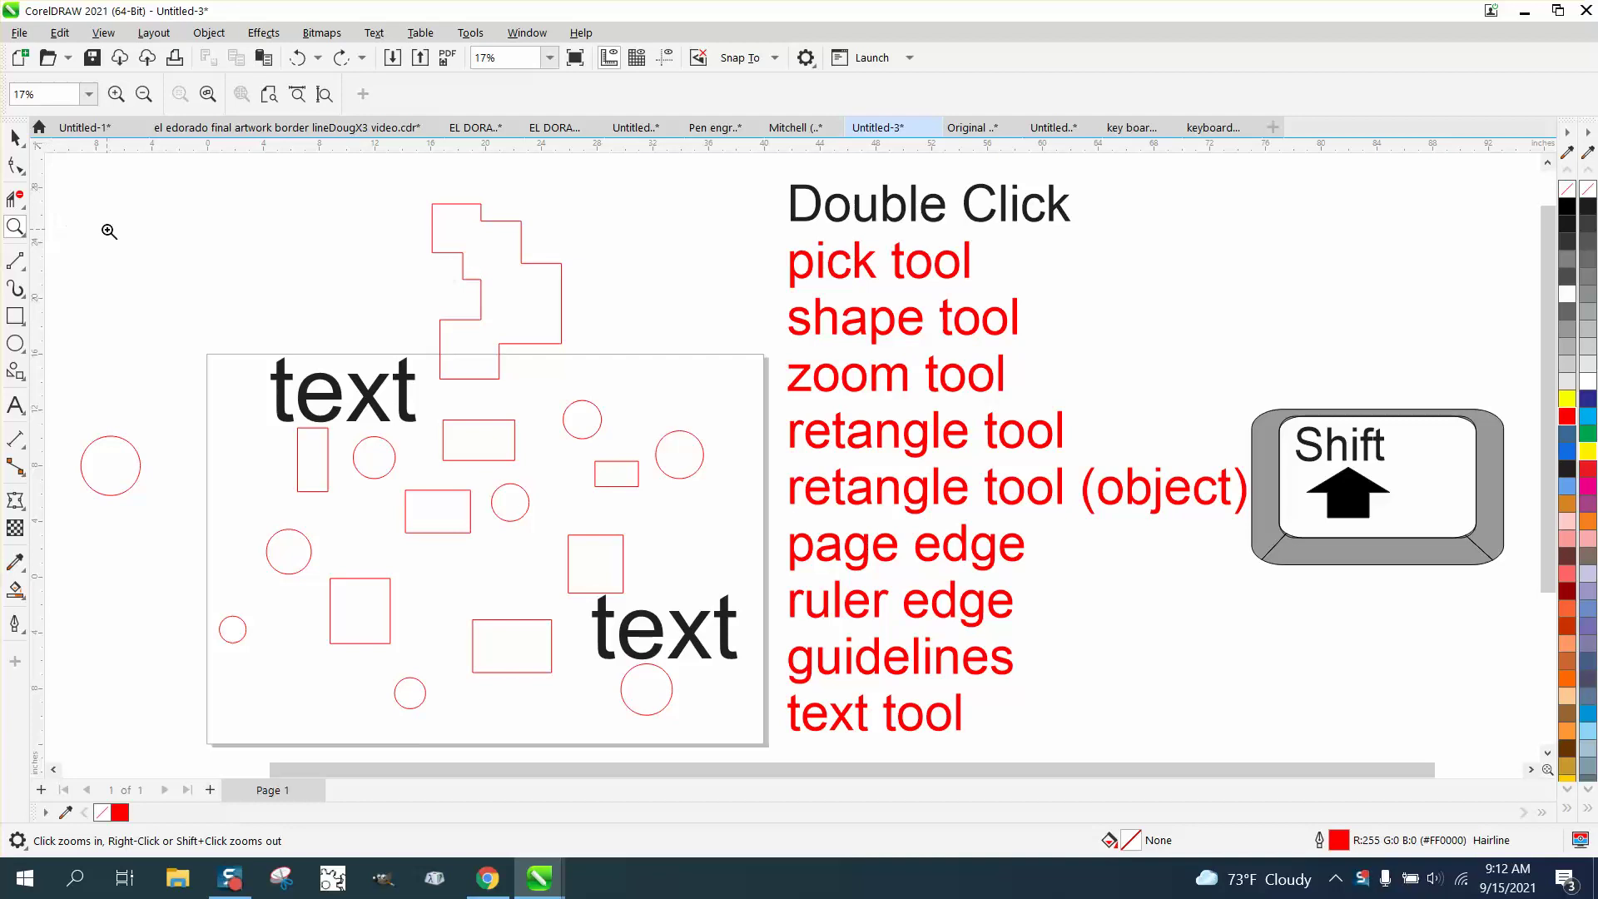
right_click(187, 253)
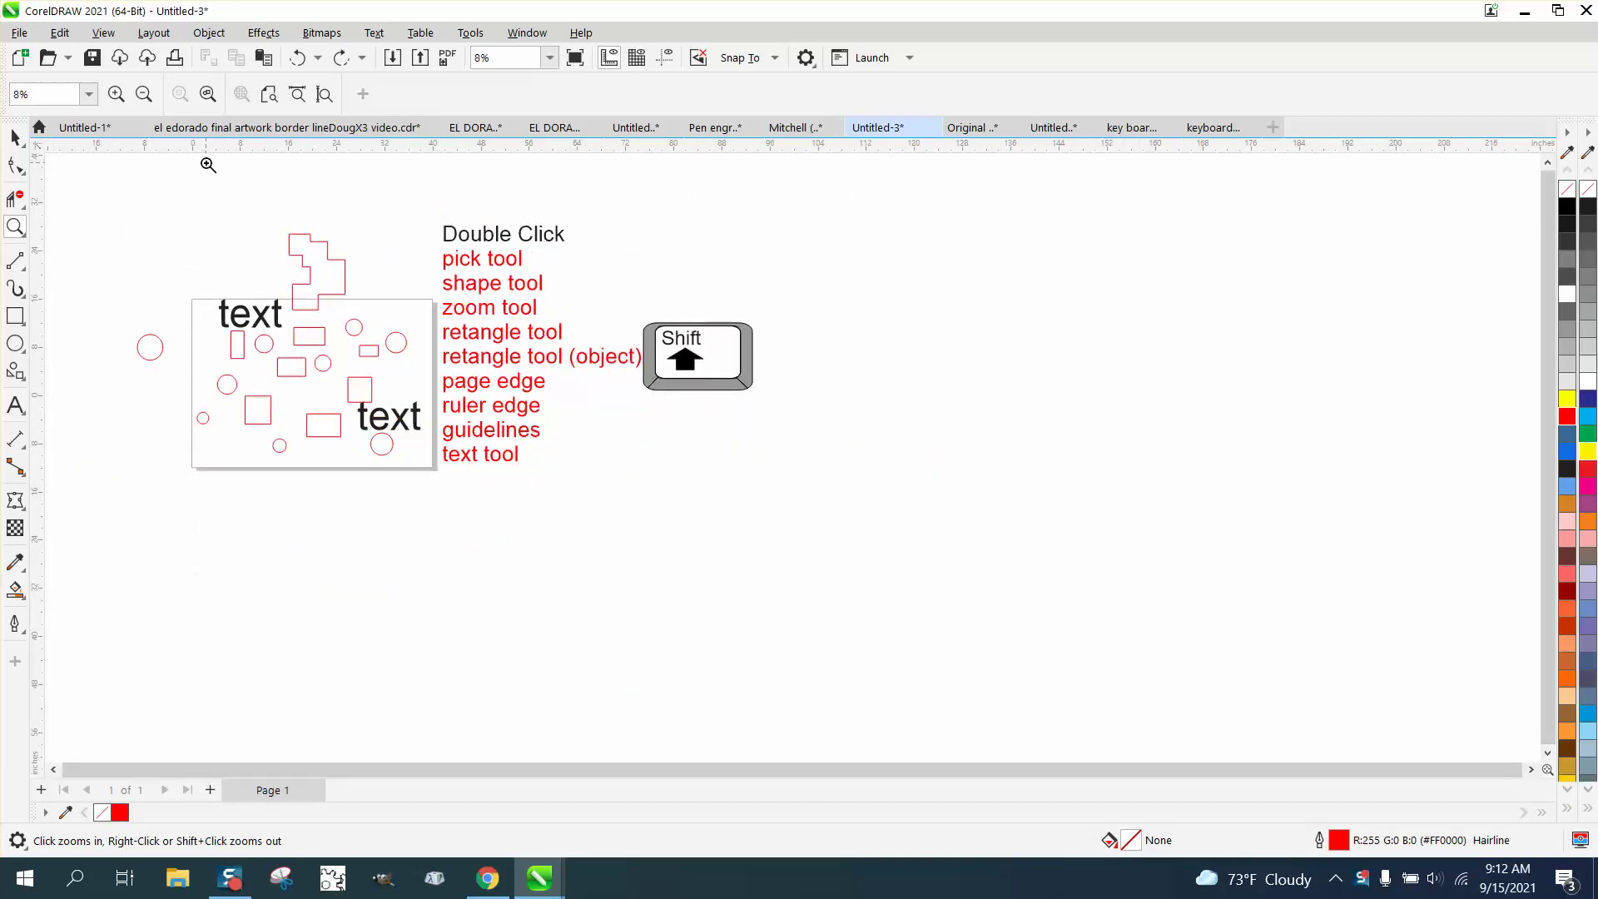
key(F4)
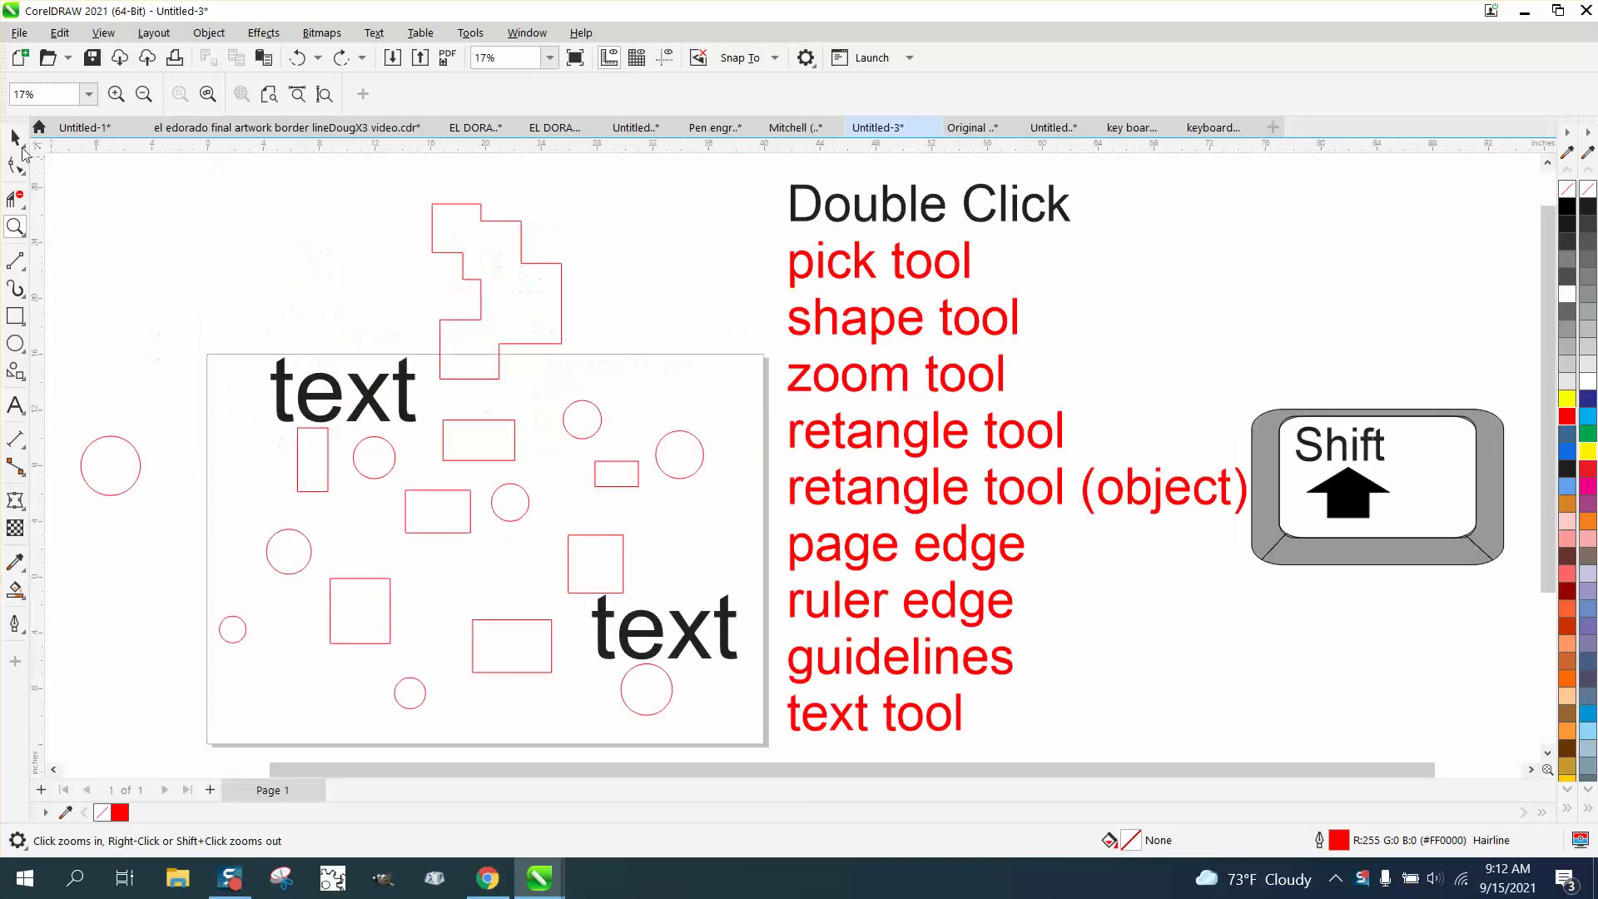
click(15, 136)
scroll(102, 220, down, 2)
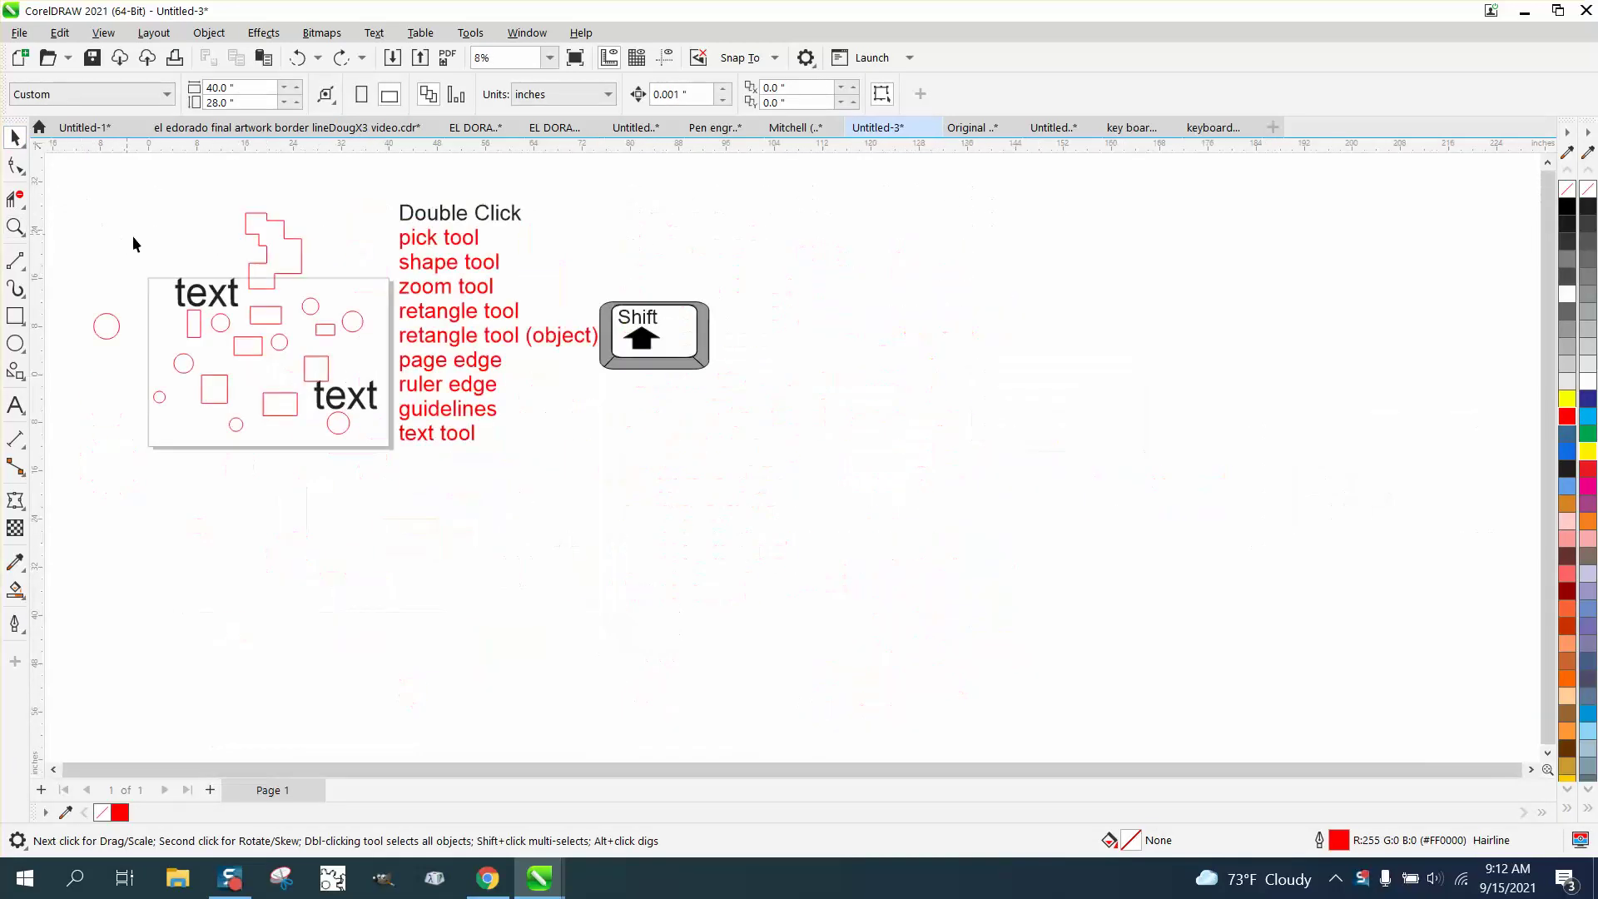
double_click(18, 231)
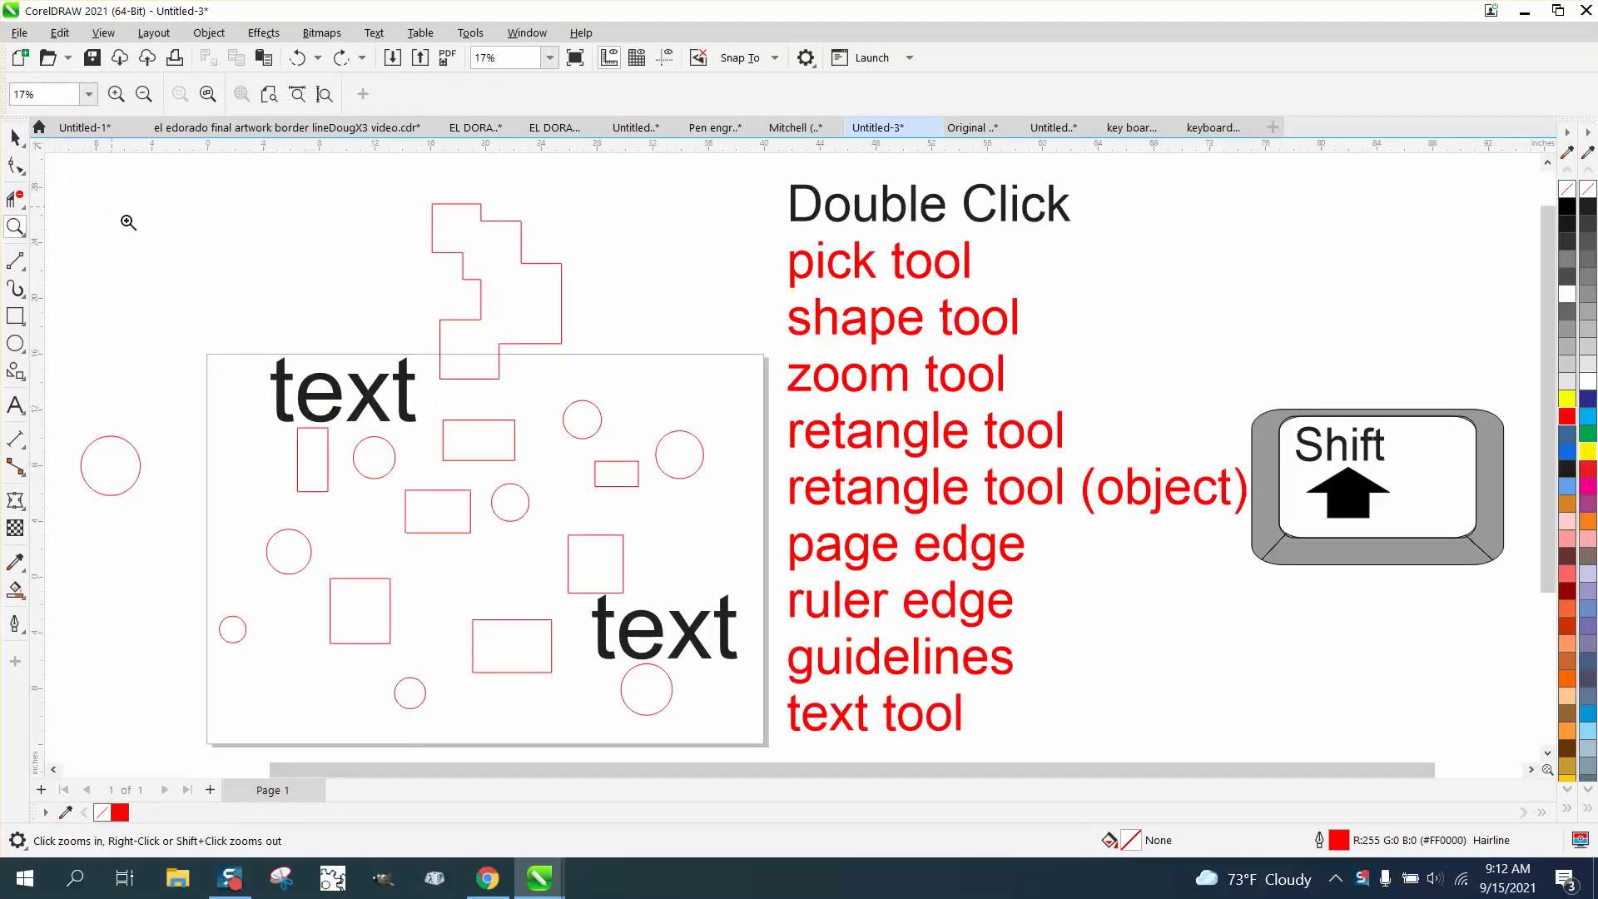
click(203, 275)
scroll(283, 275, down, 3)
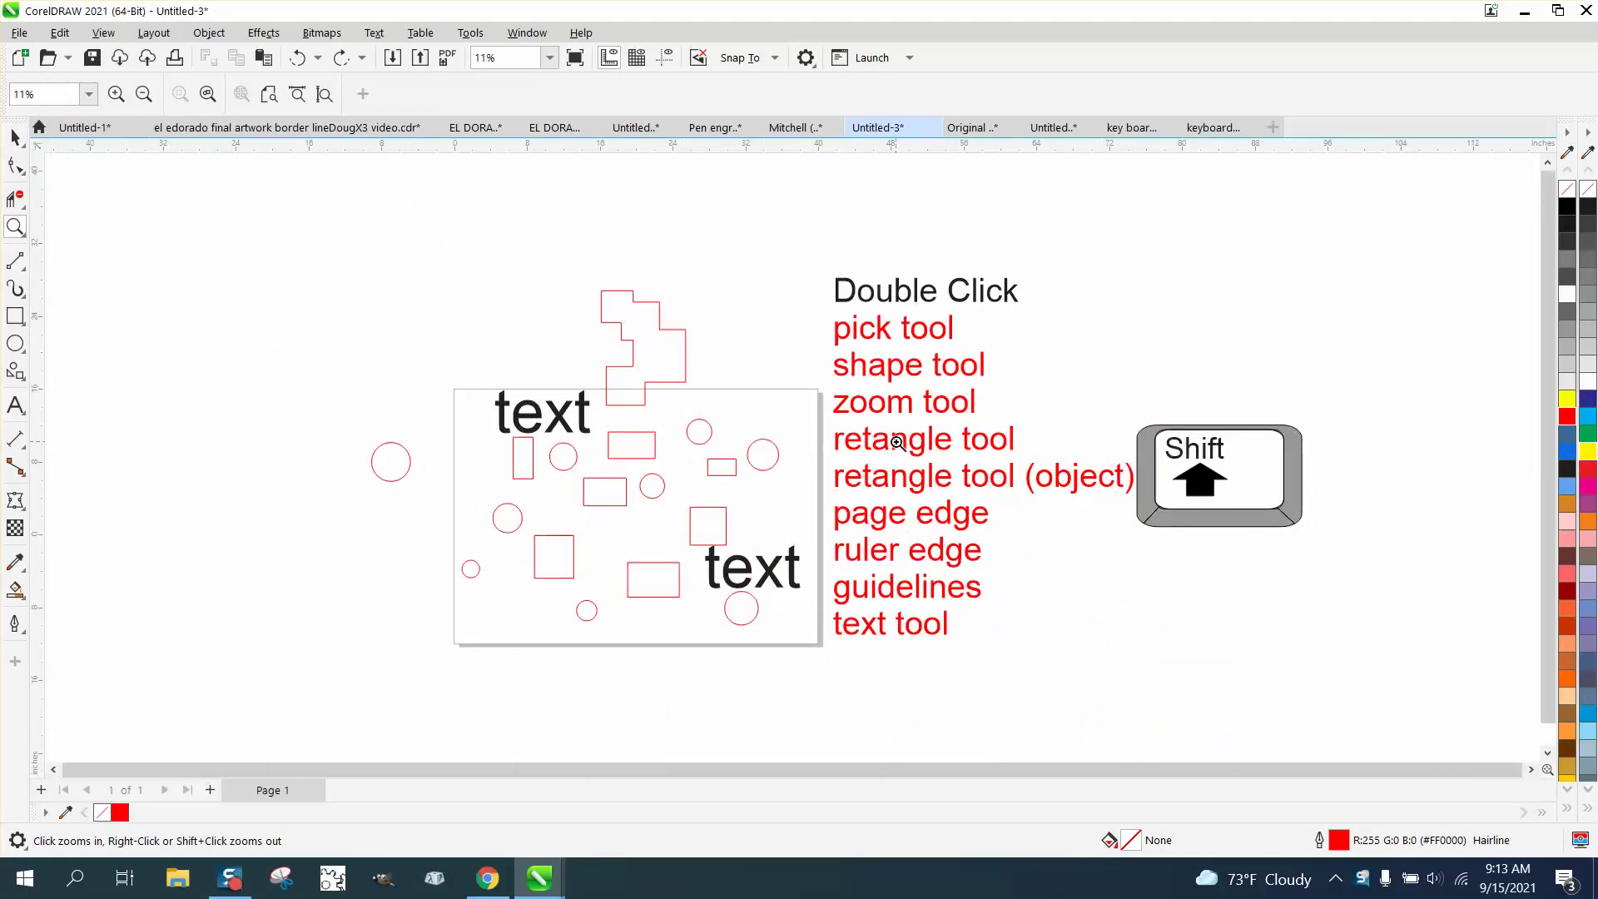
click(17, 139)
Step: Create and delete a page-frame rectangle, then frame the selected top 'text' with a rectangle
double_click(15, 316)
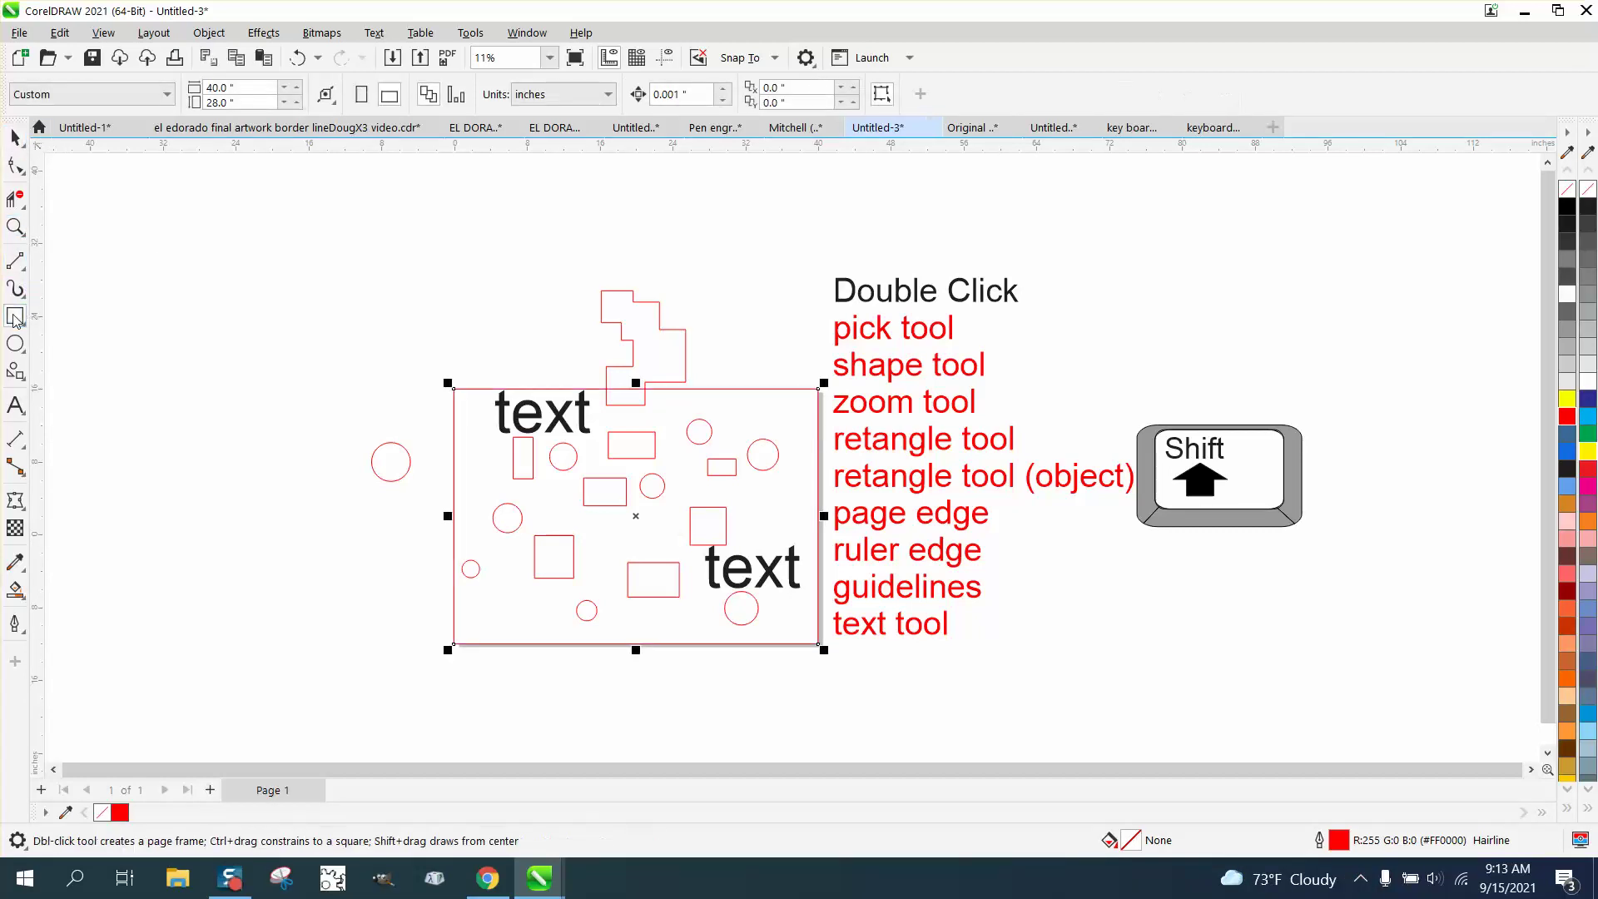
drag(637, 516, 364, 430)
key(Delete)
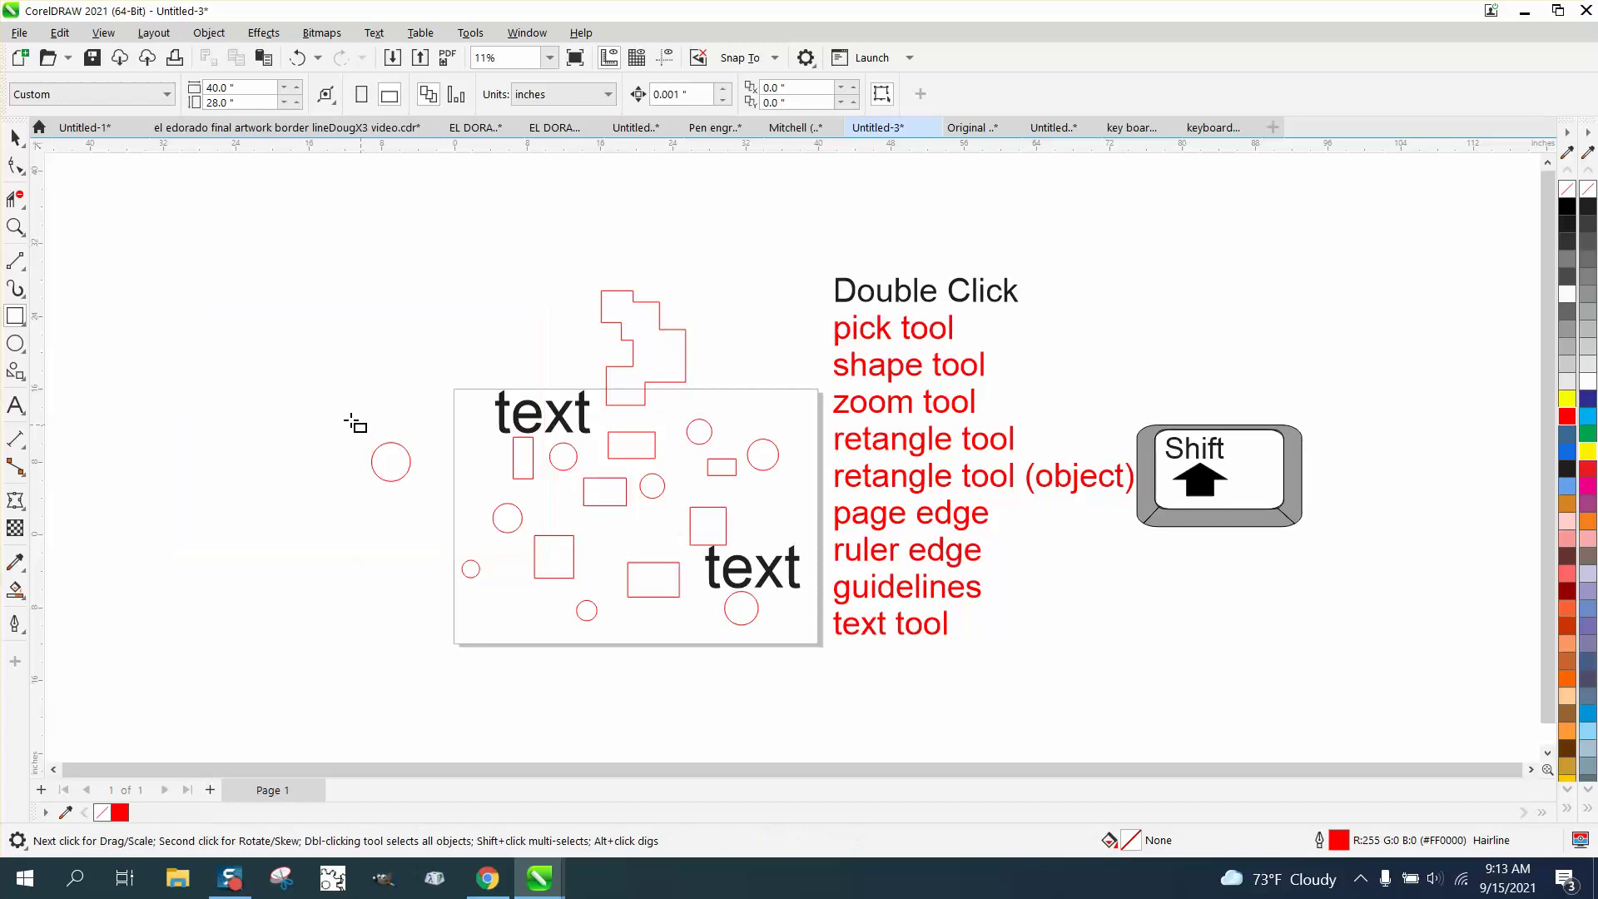
key(space)
click(537, 429)
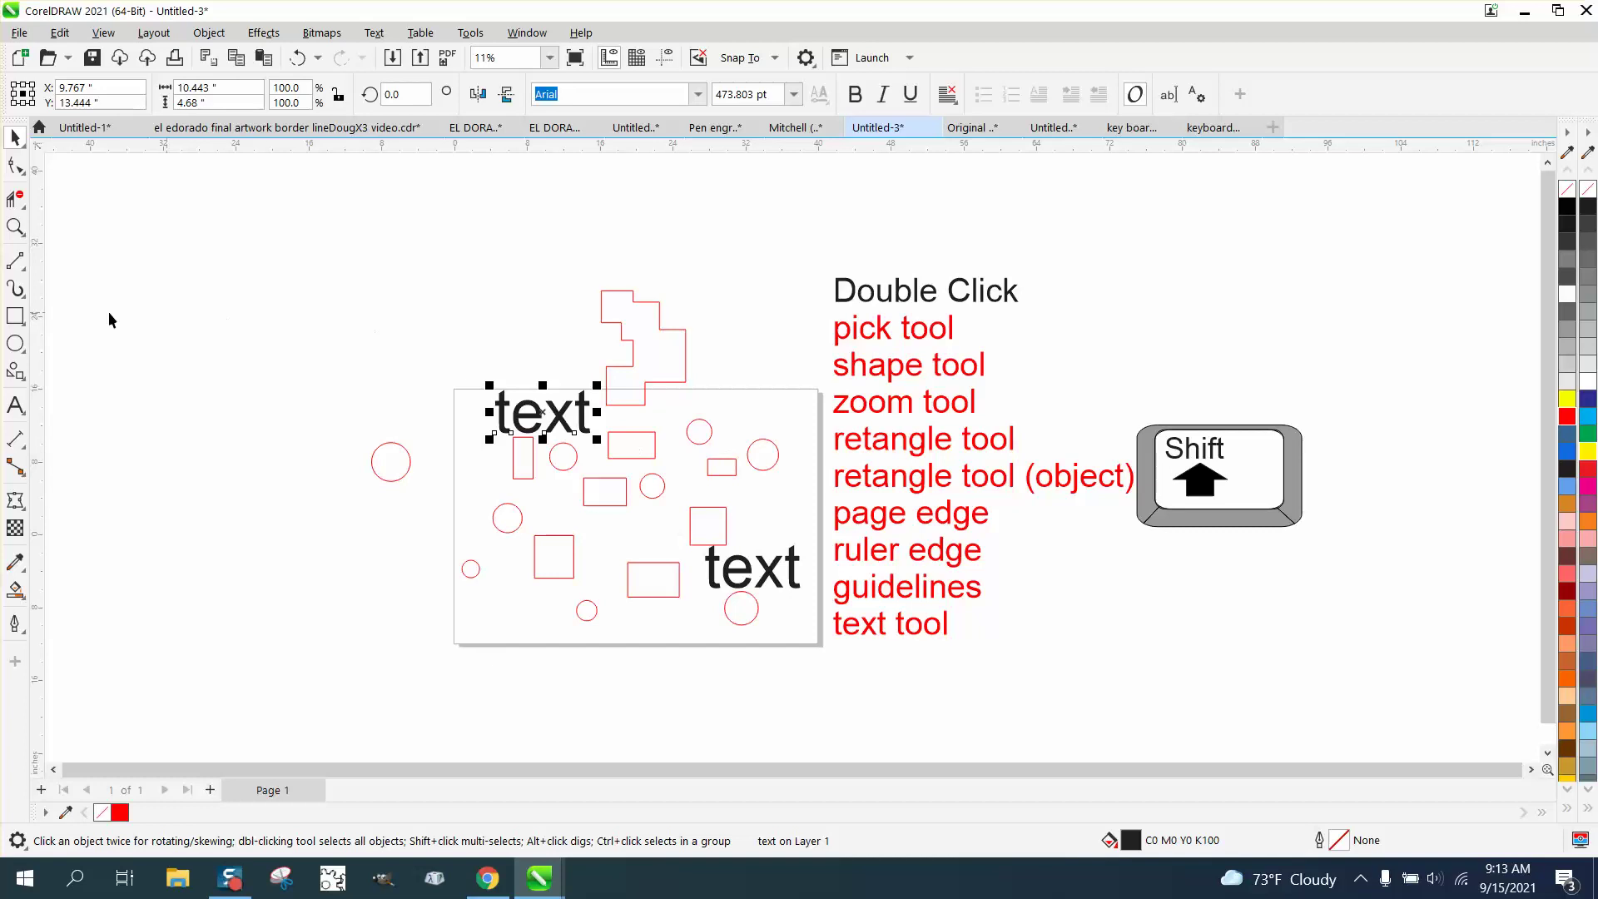
click(15, 315)
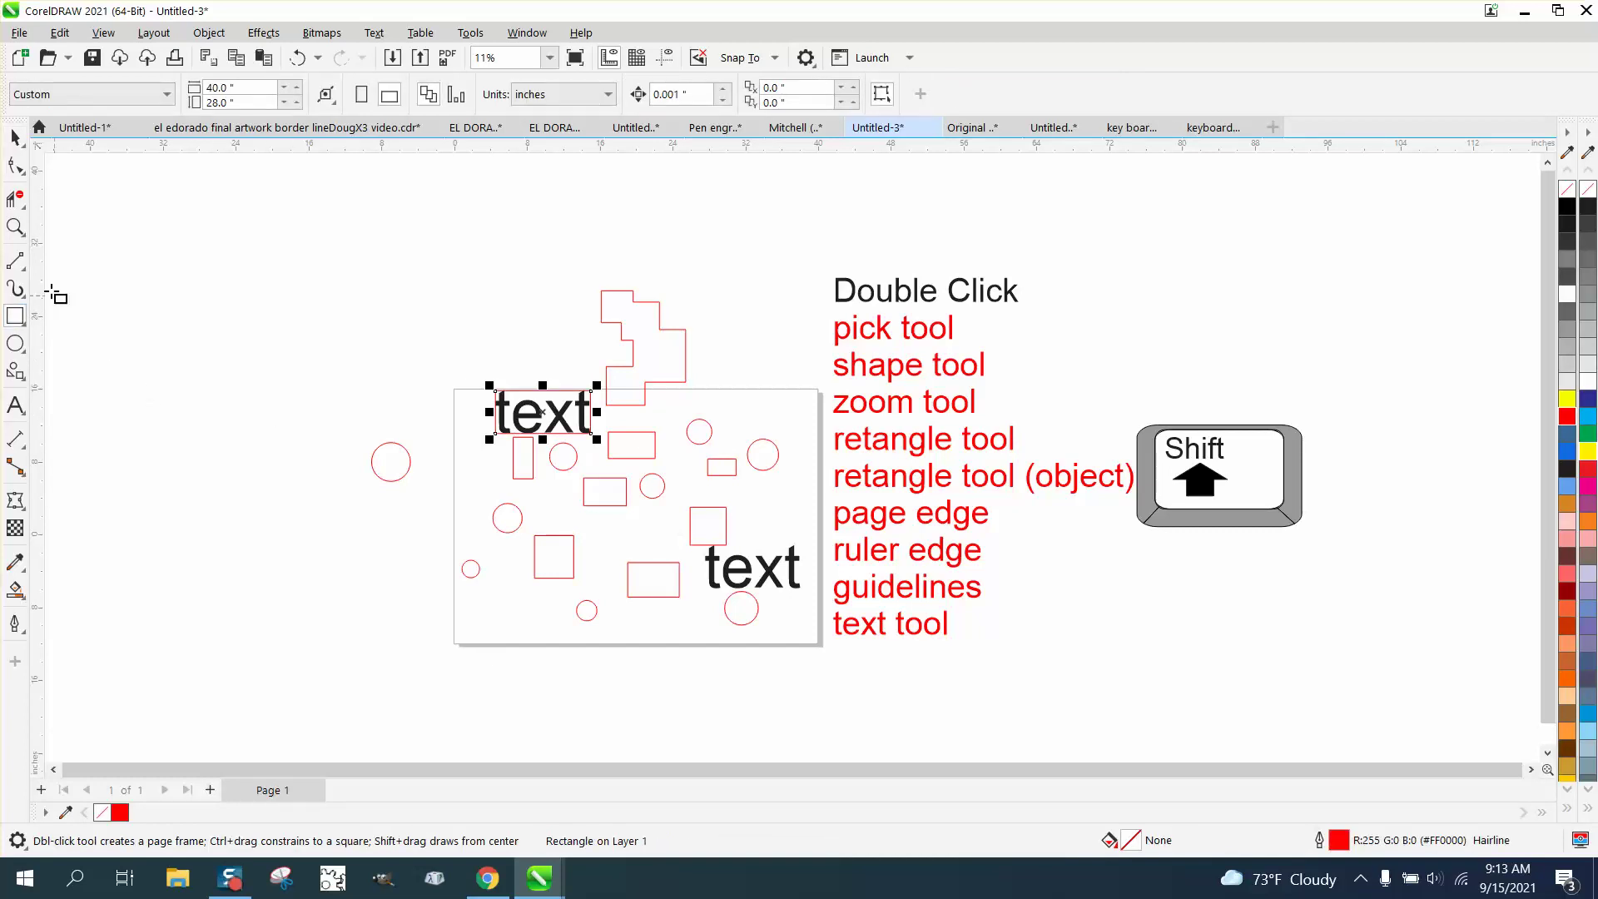
Step: Marquee-zoom onto the page area and undo the rectangle around the top text
click(14, 227)
drag(410, 328, 759, 528)
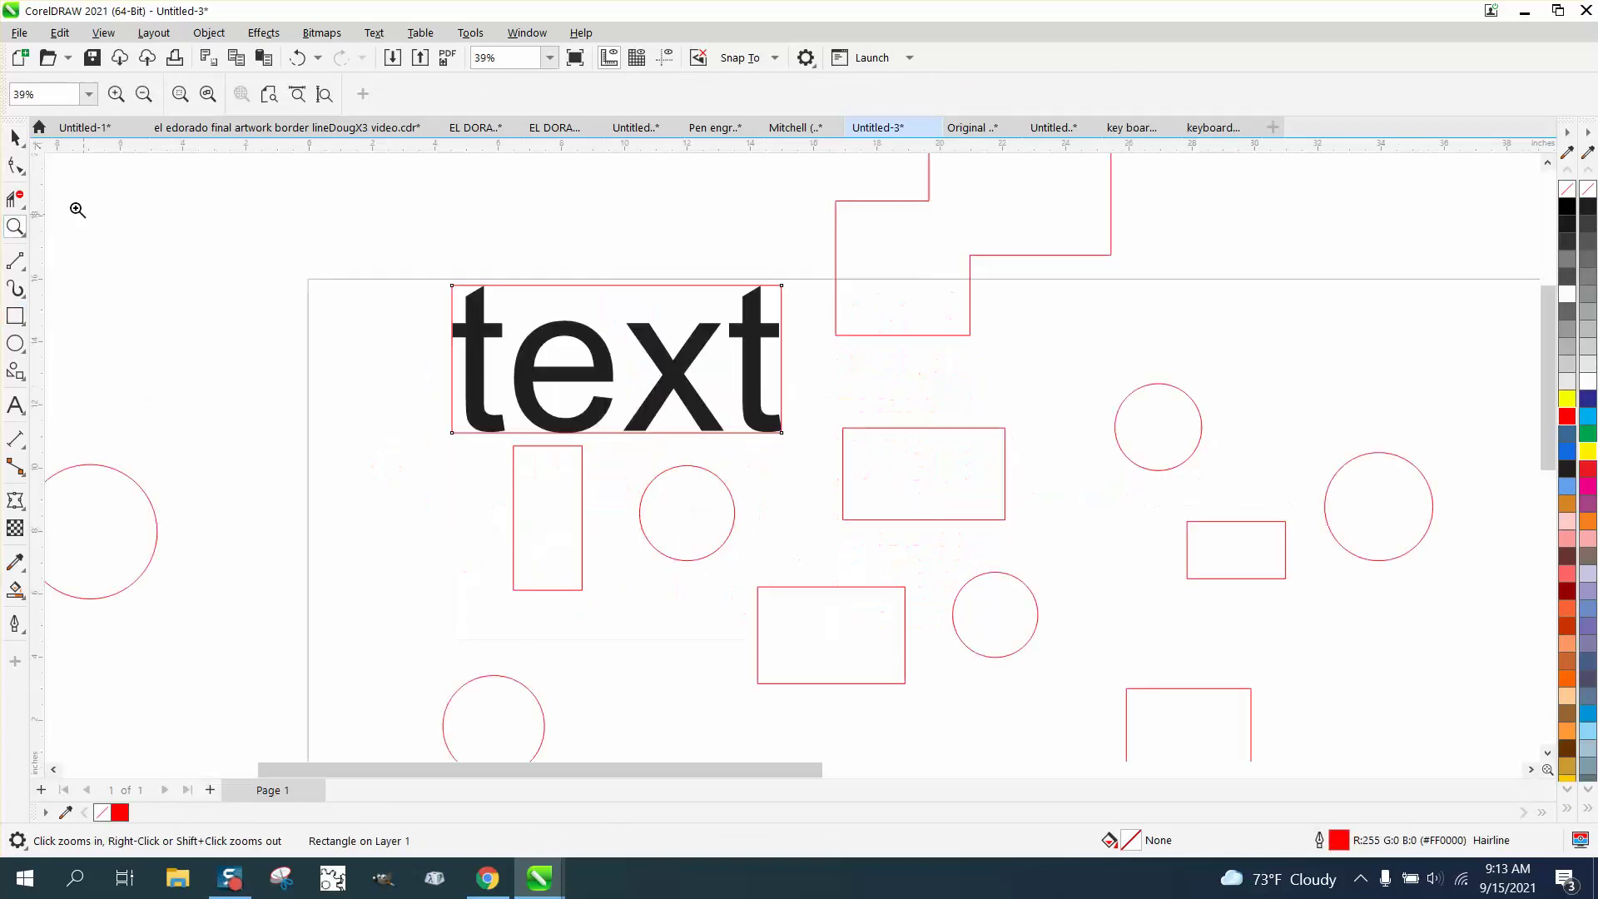
click(297, 57)
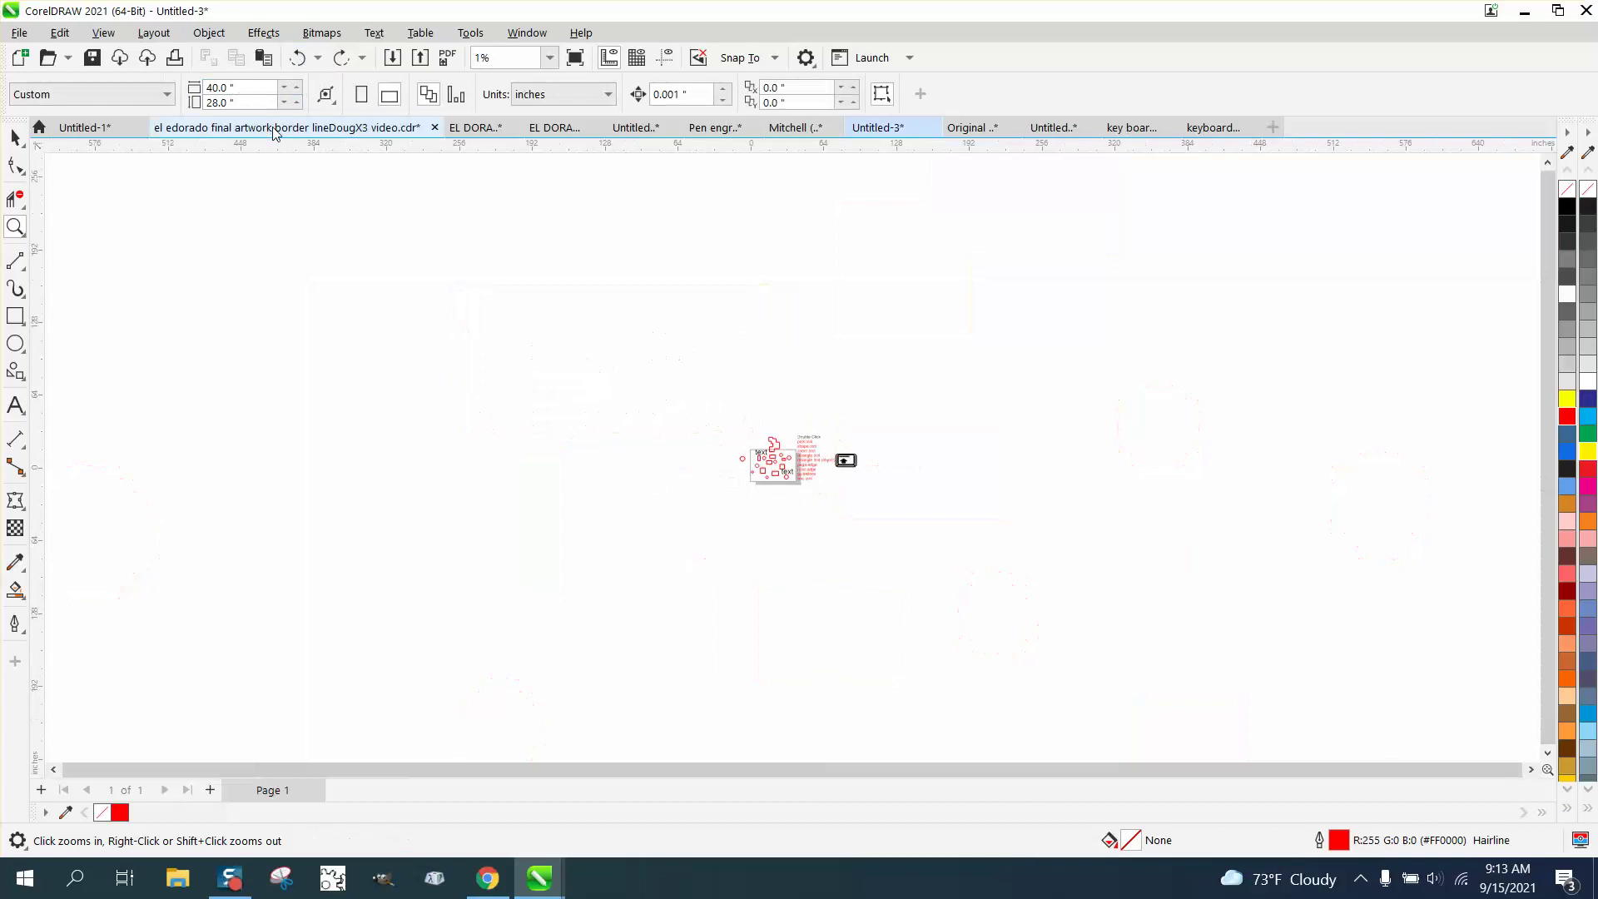
Step: Marquee-zoom back out to show the whole drawing and return to the Pick tool
scroll(442, 232, up, 1)
drag(872, 500, 1112, 607)
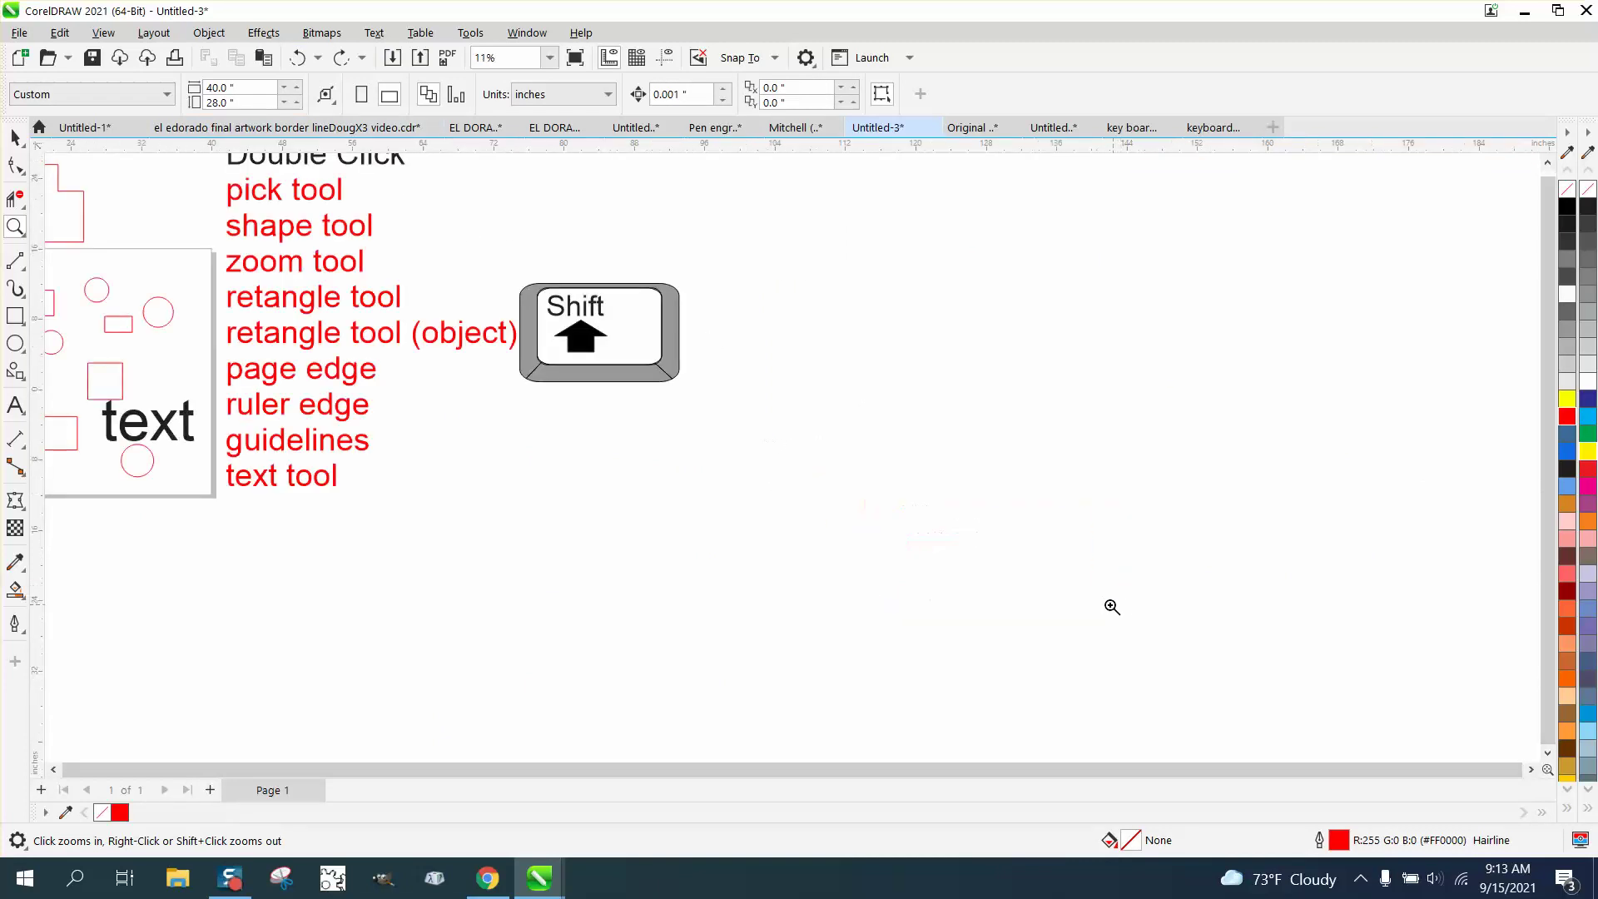
scroll(539, 473, down, 1)
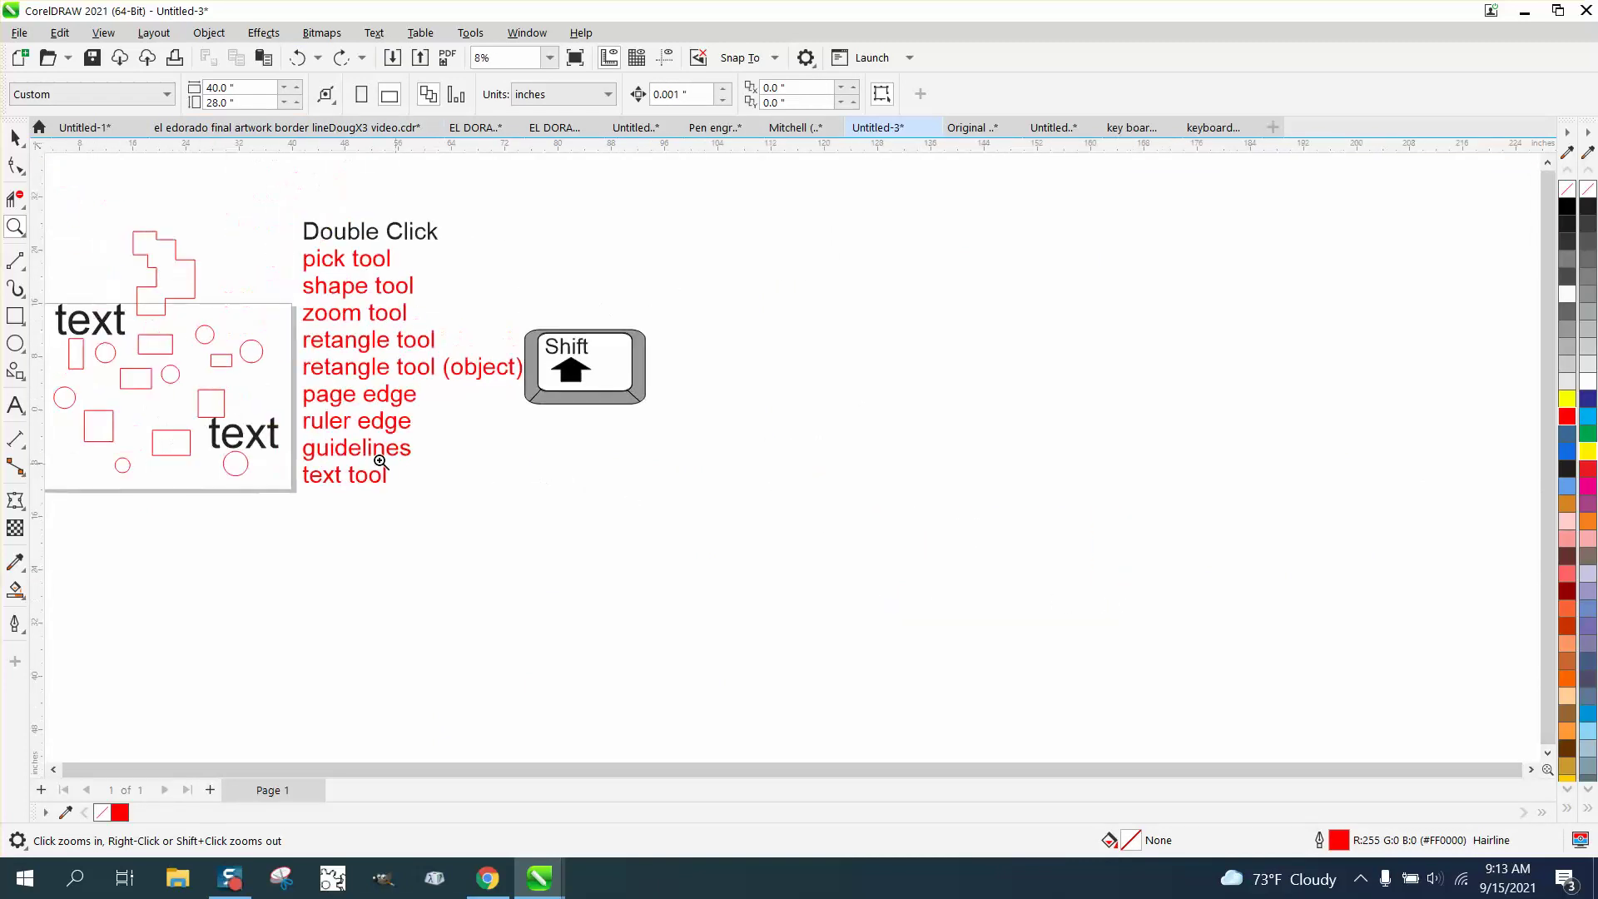
click(16, 139)
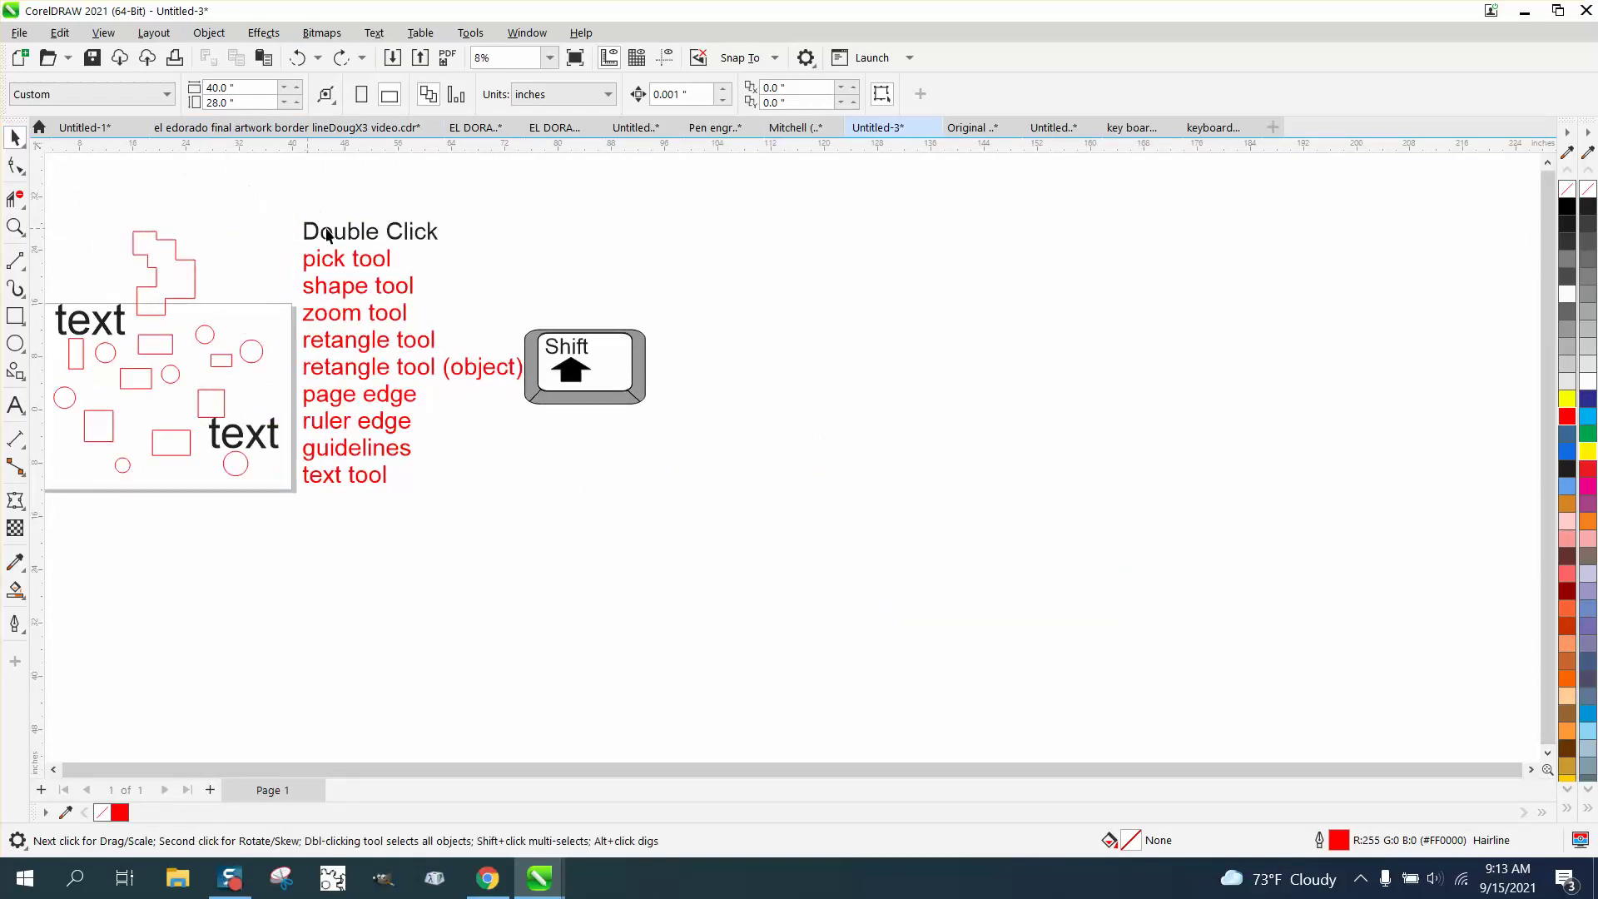
scroll(327, 236, down, 1)
click(15, 226)
drag(180, 219, 713, 472)
click(15, 137)
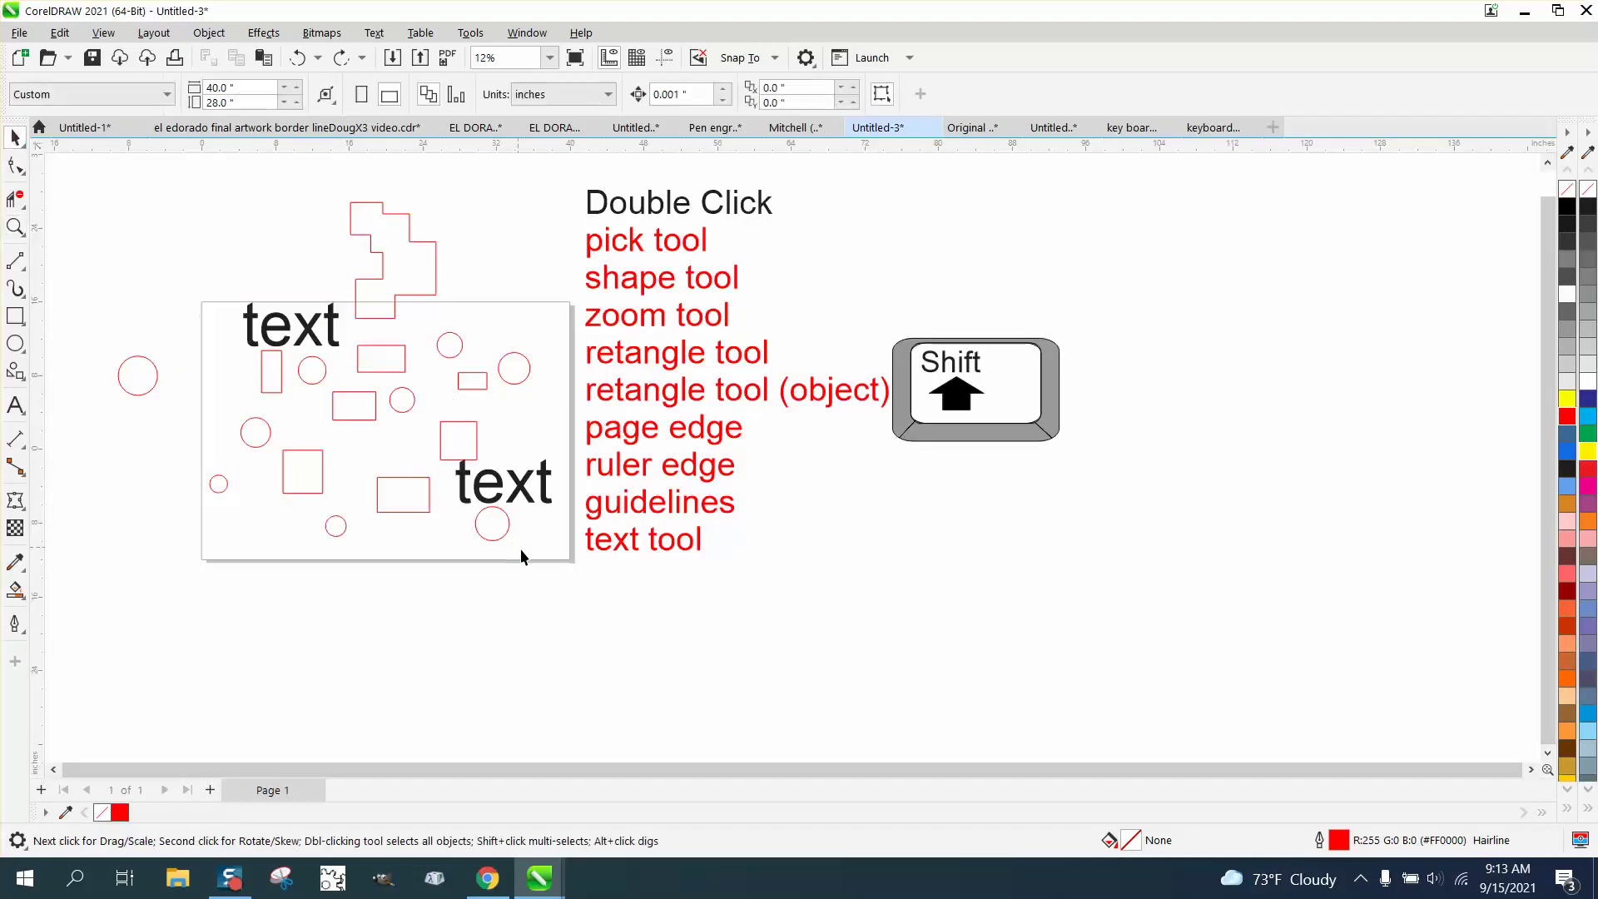
Step: Open Options > Document > Page Size from the page shadow and focus the 28.0-inch Height field
double_click(570, 560)
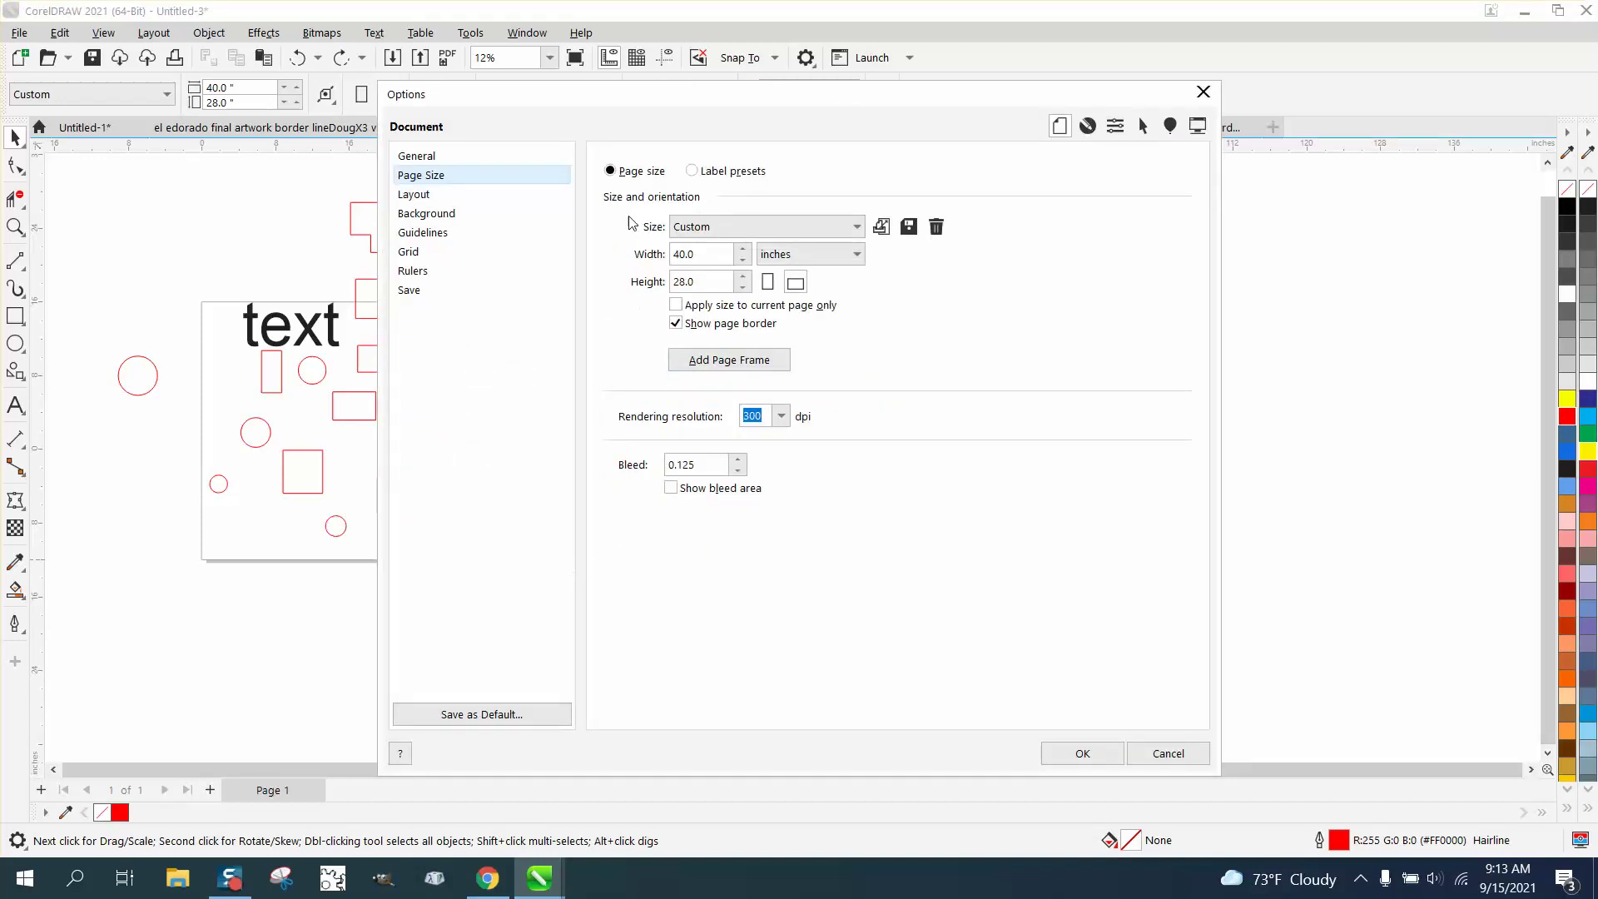
click(688, 281)
Step: Close Options, open and close the ruler settings, then drag a vertical guideline onto the canvas at 97.411 inches
click(1203, 92)
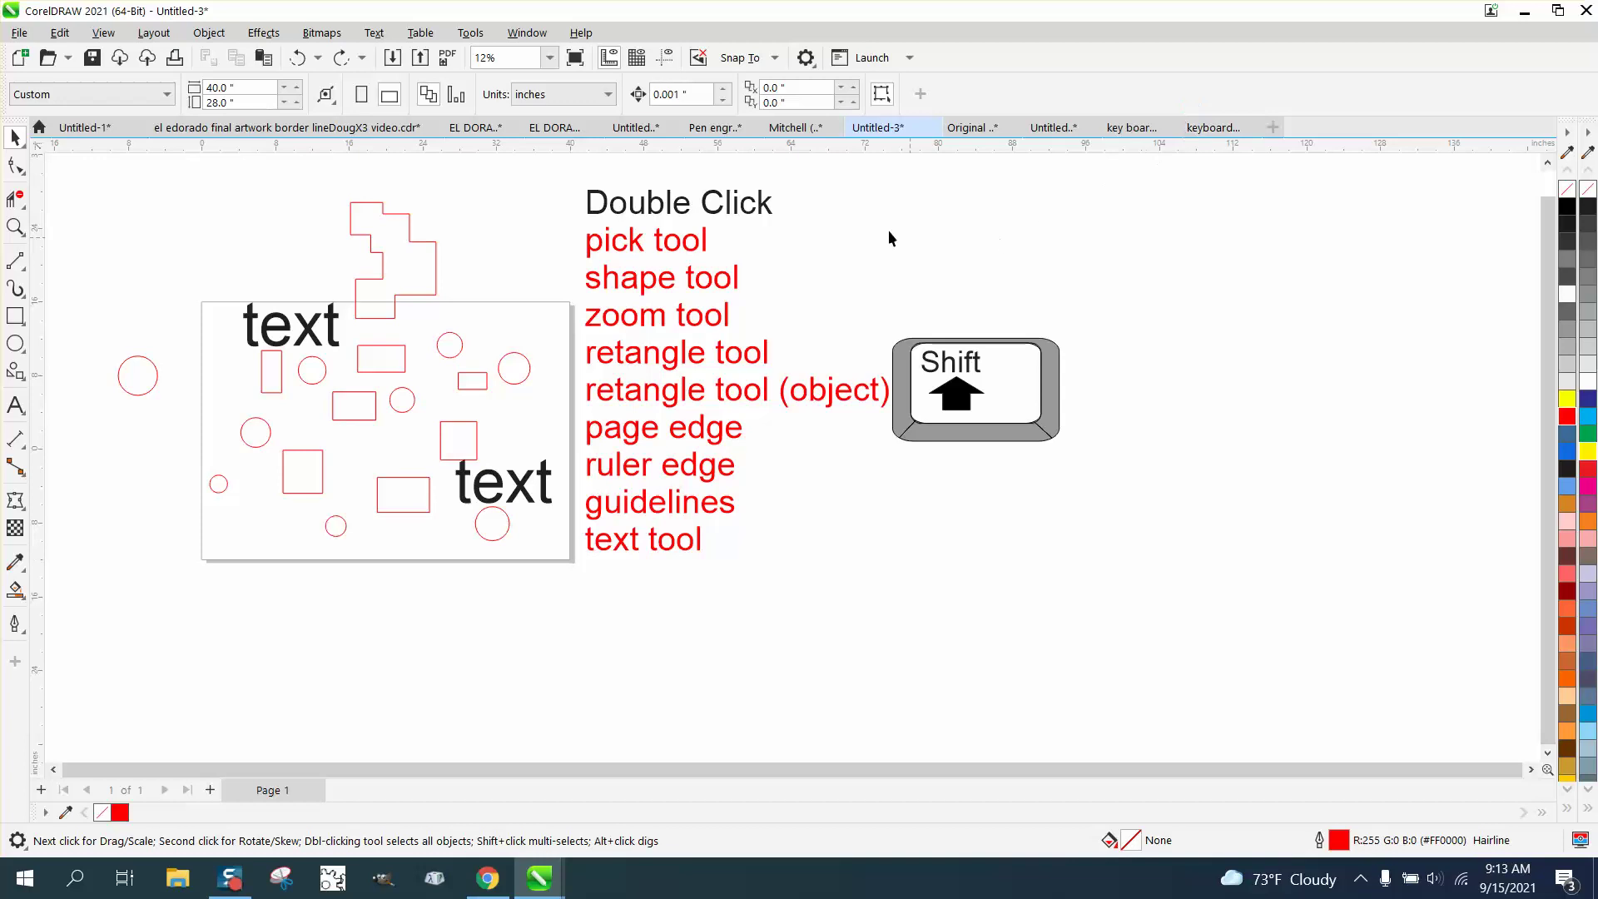
double_click(815, 150)
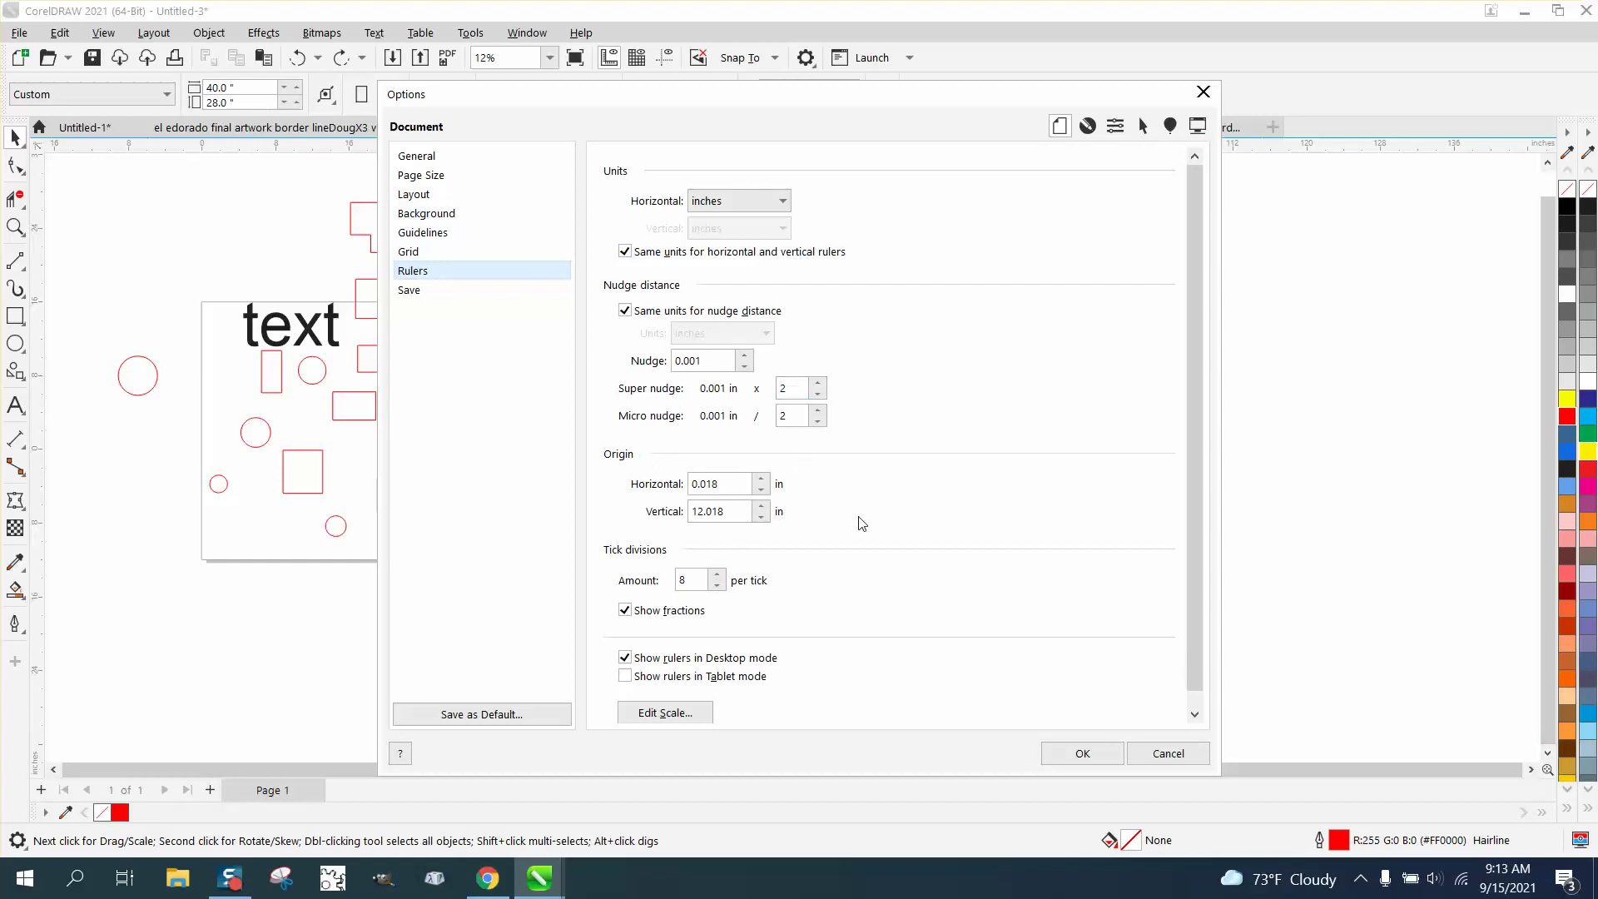
click(1204, 91)
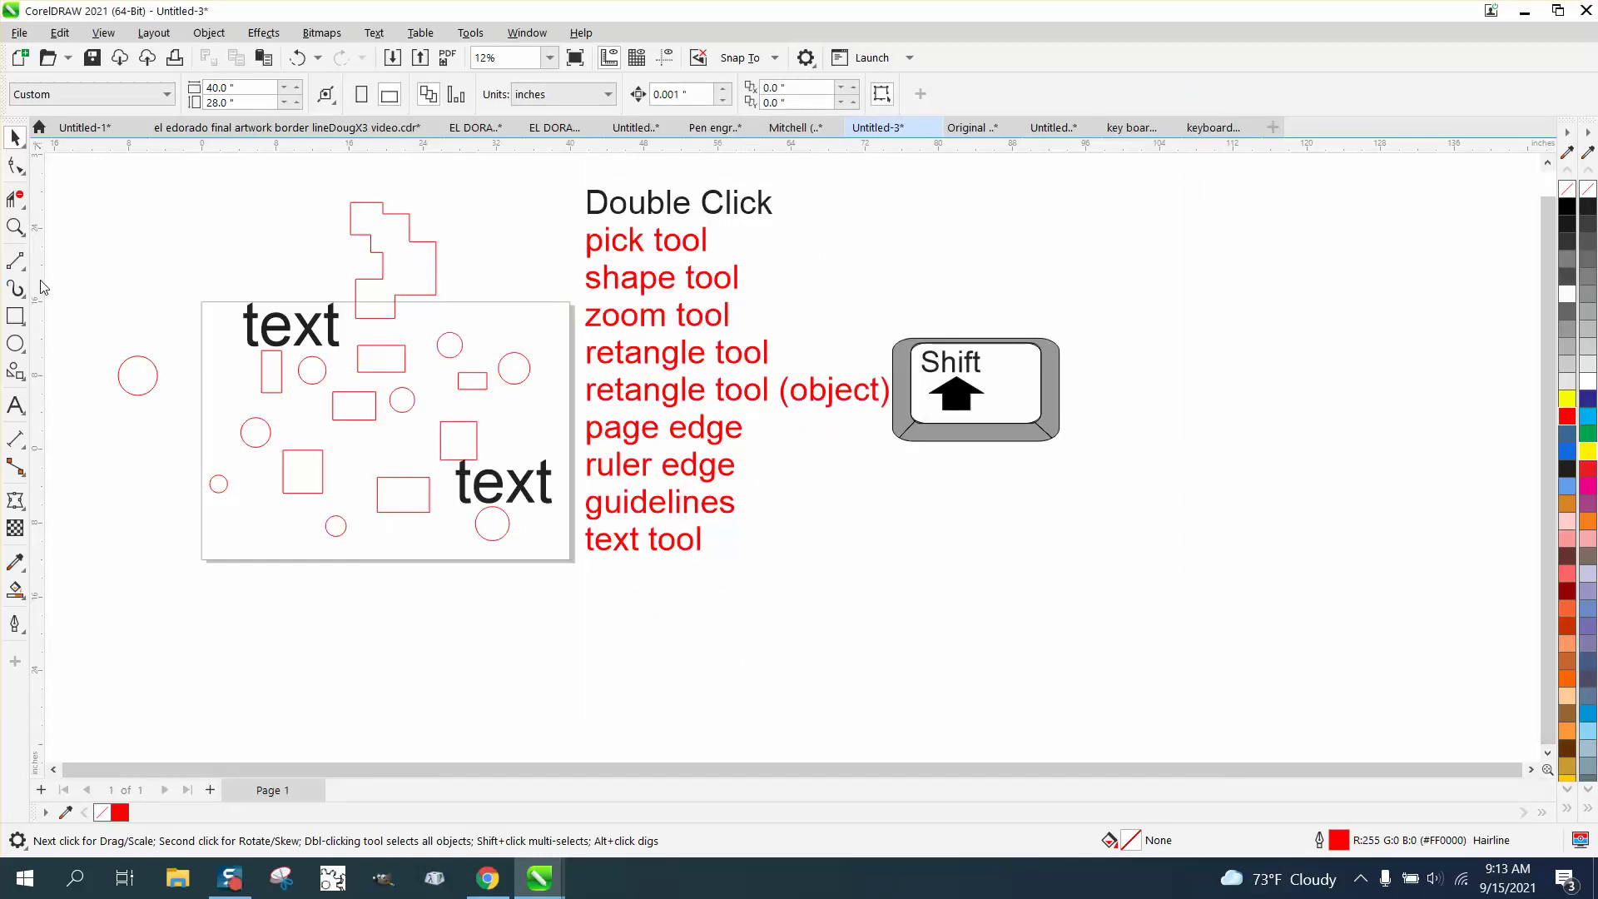
drag(43, 287, 1099, 318)
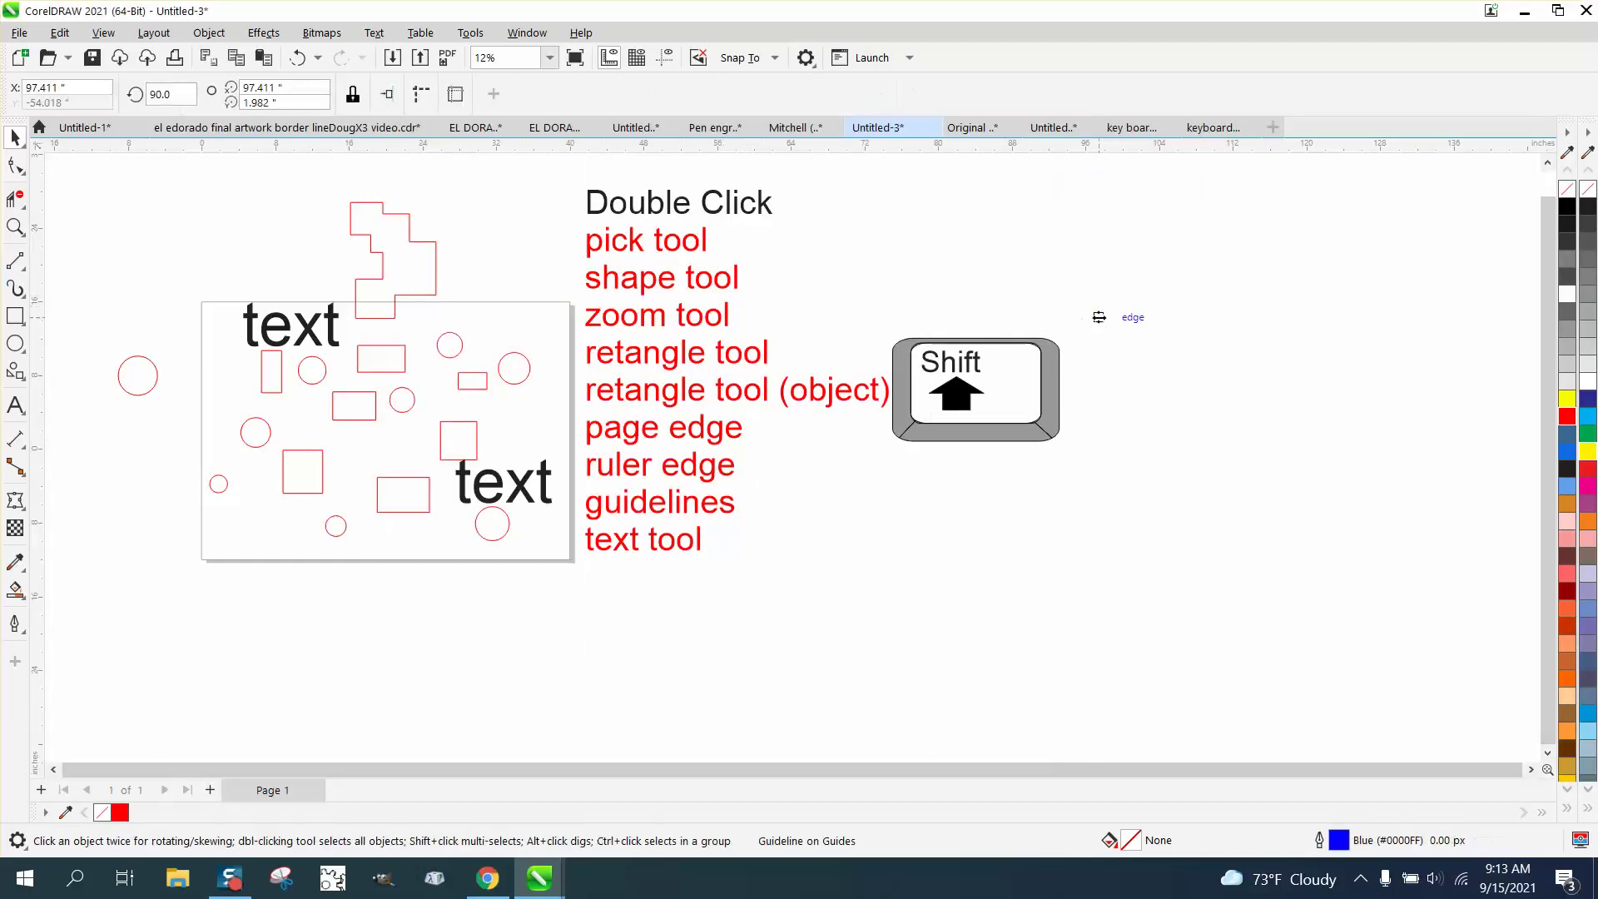
Step: Show guidelines again, open the 97.411-inch vertical guideline's settings docker, then close it
click(664, 65)
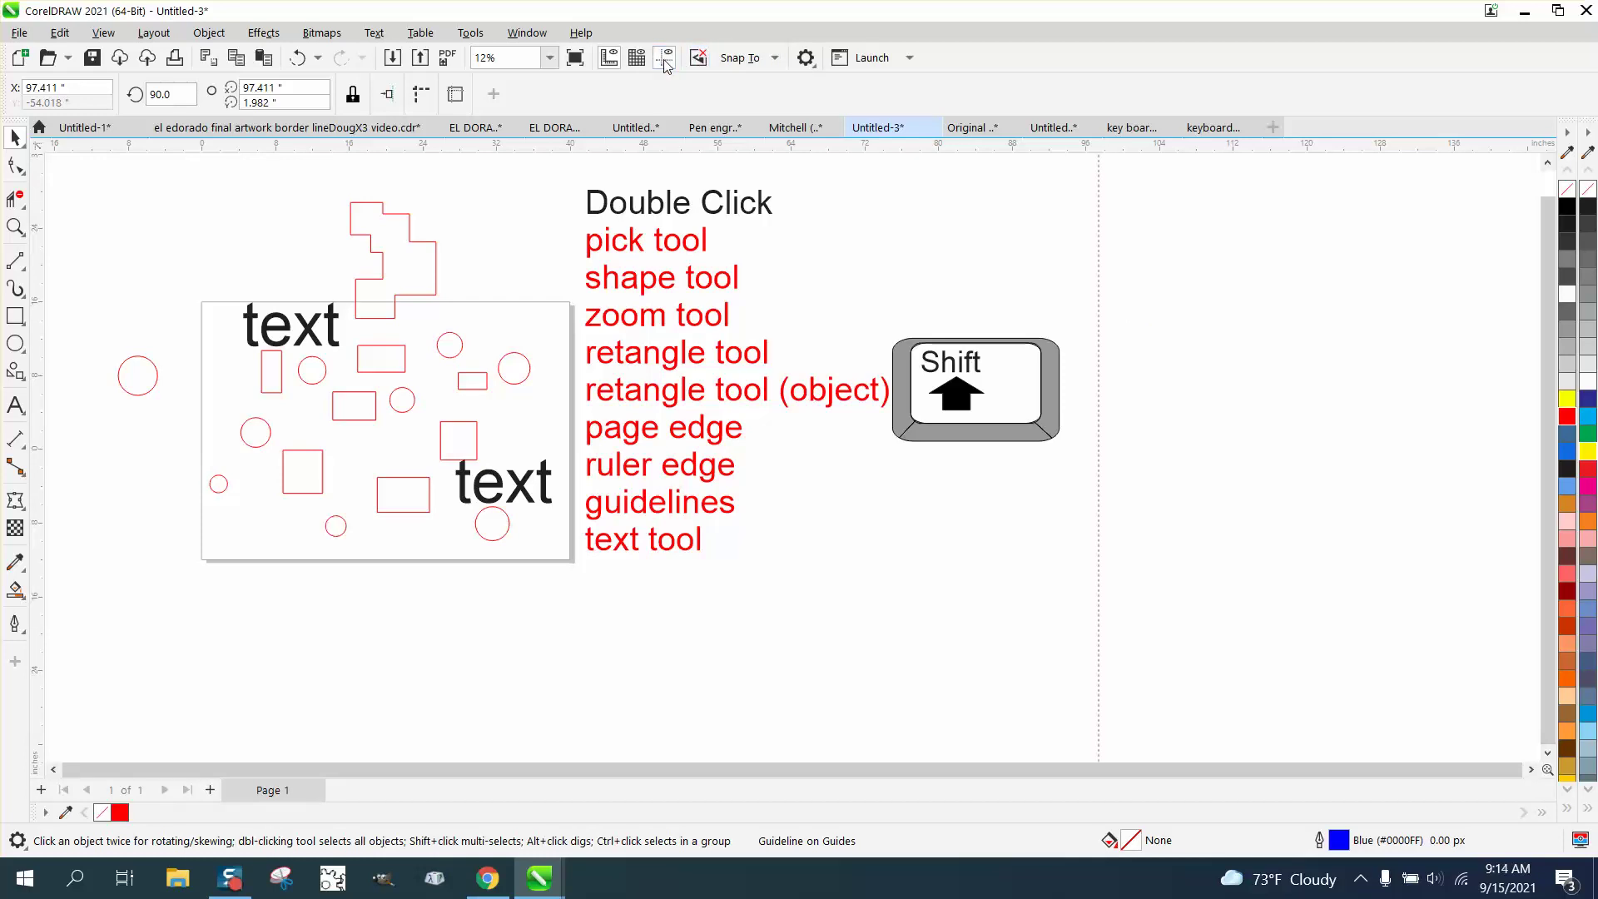
double_click(1098, 272)
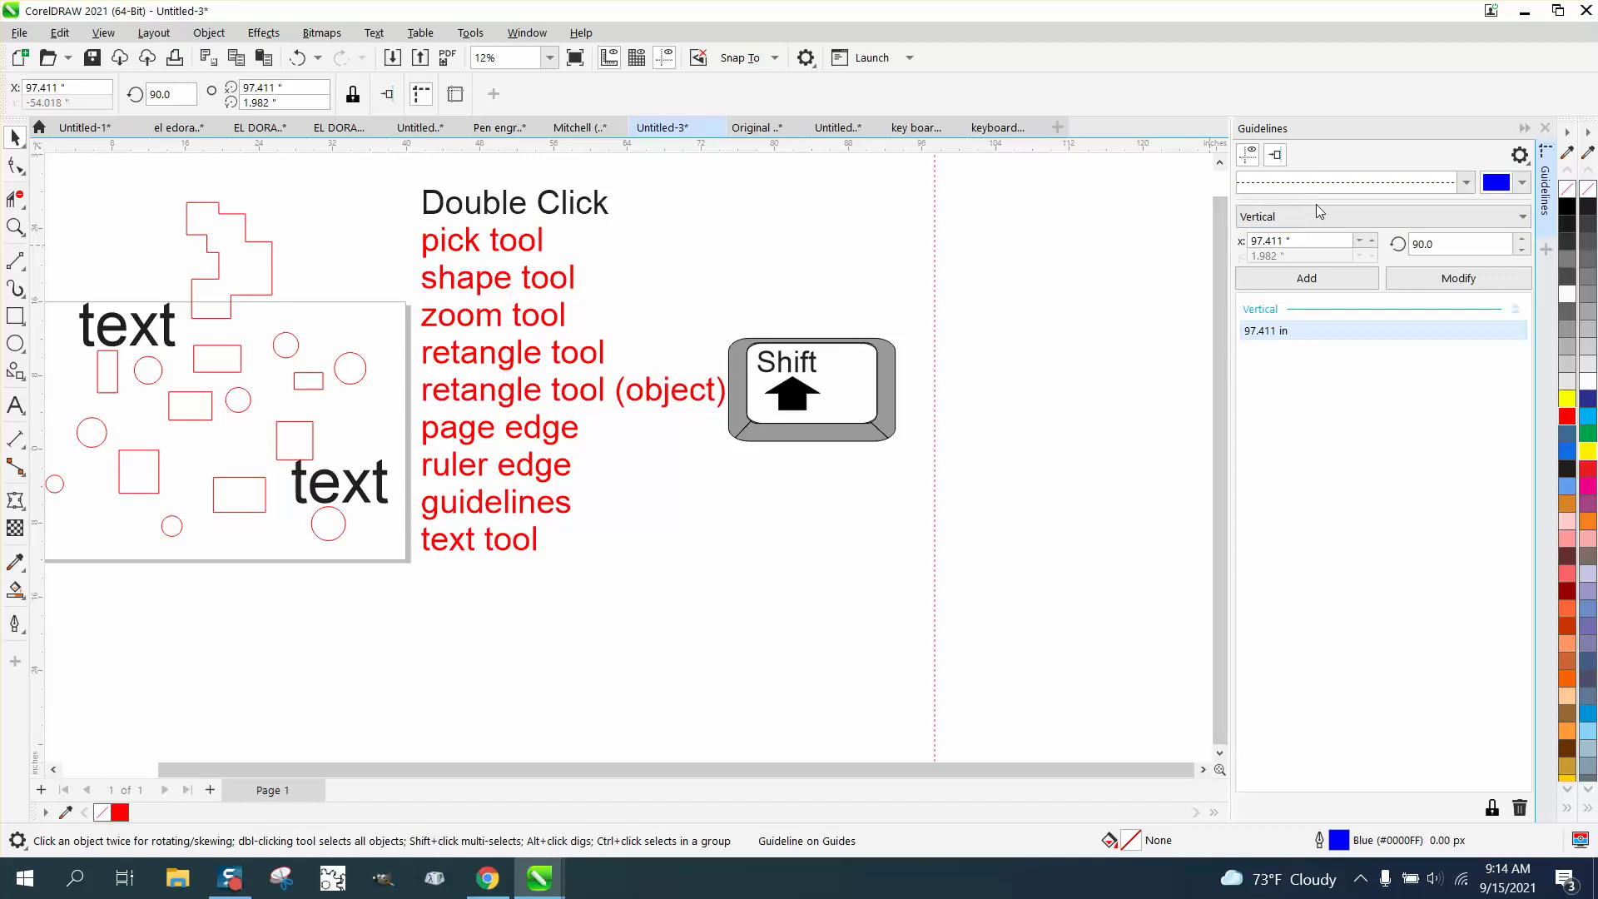
click(1548, 131)
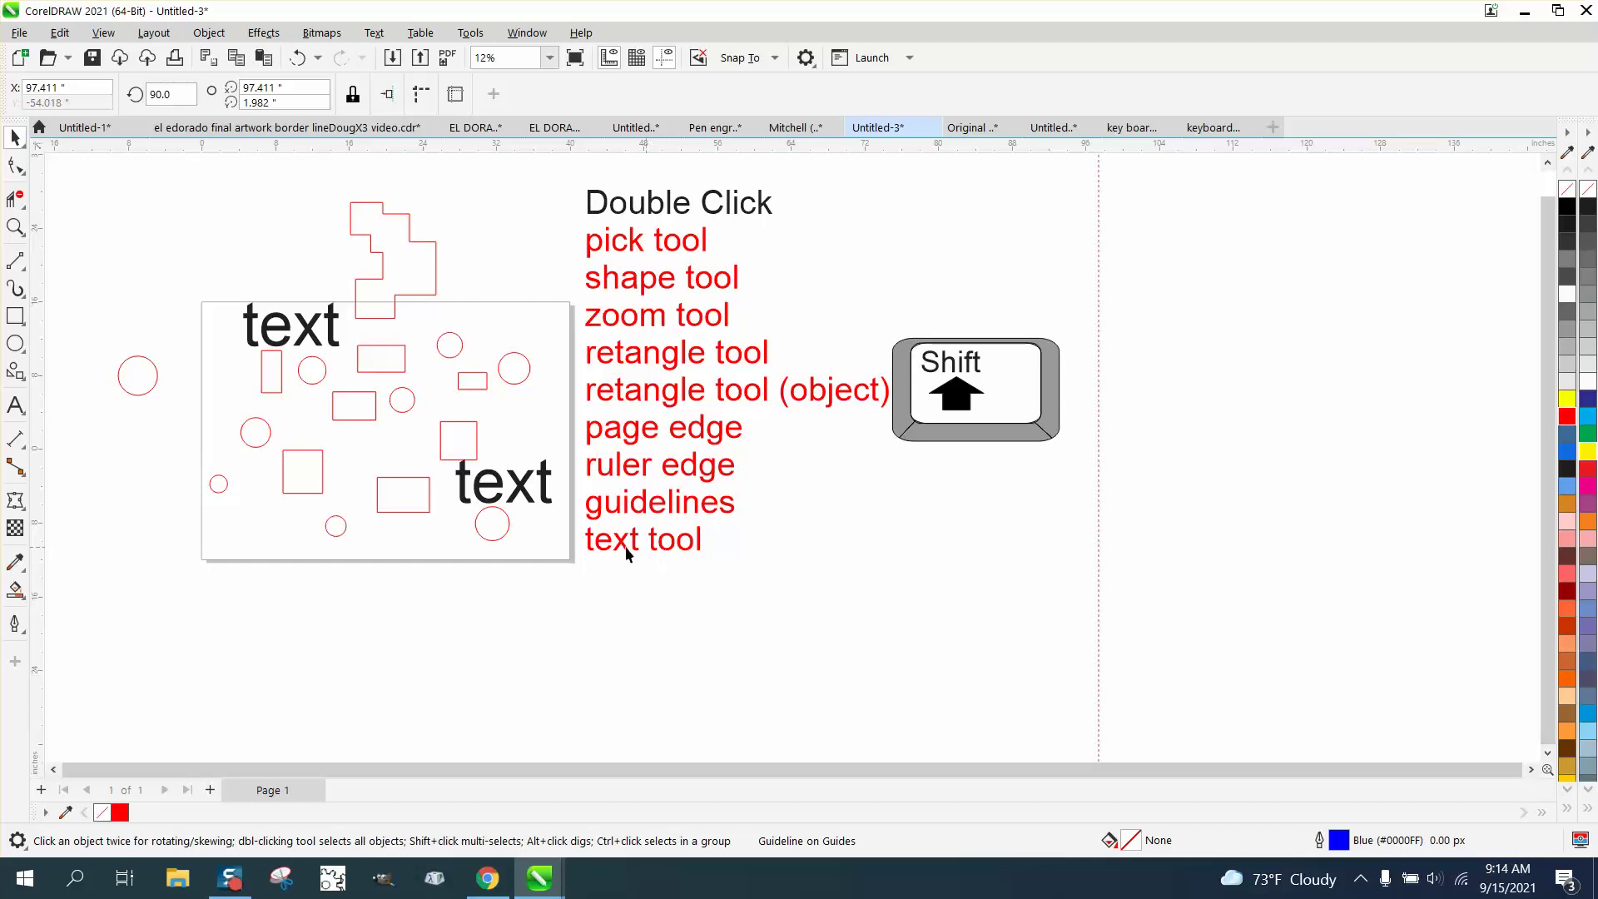
double_click(15, 405)
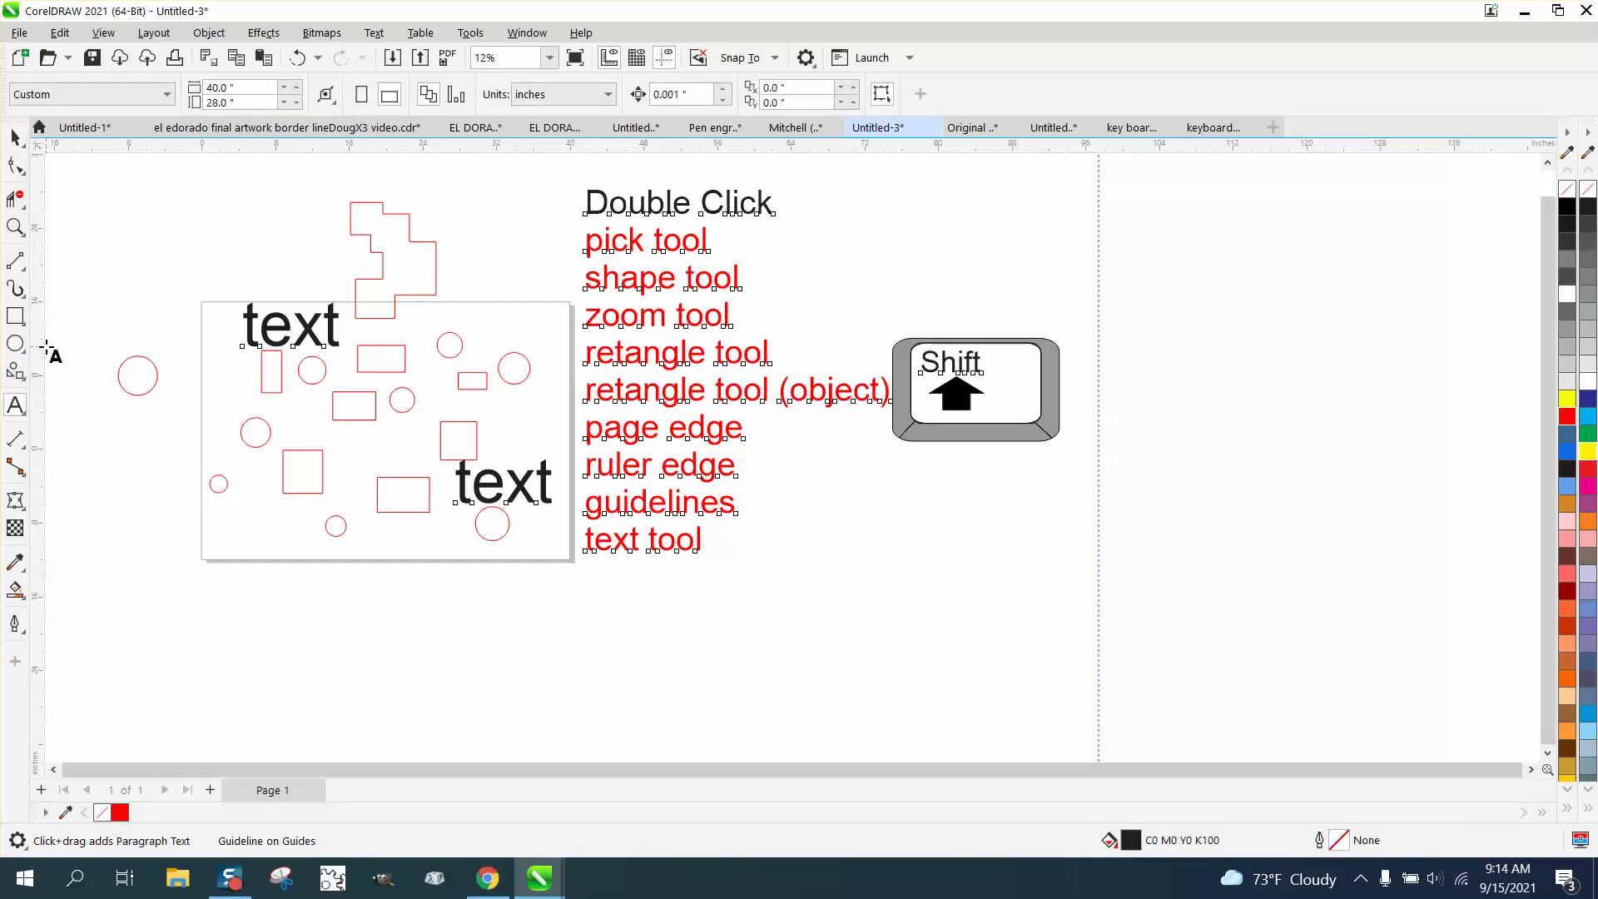
key(Delete)
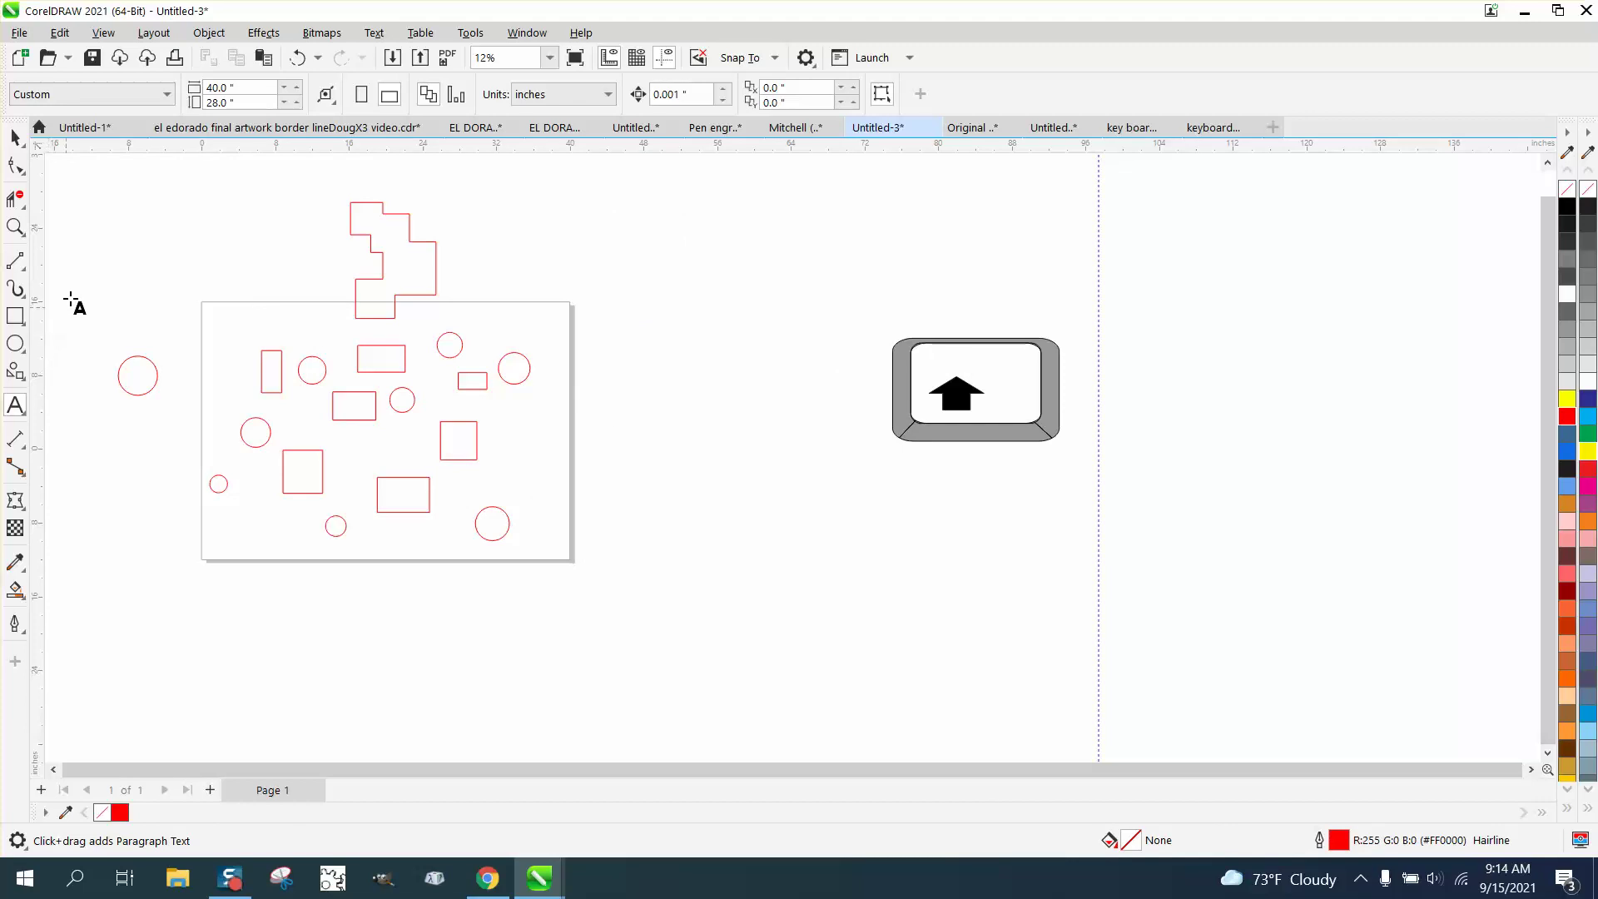
click(297, 58)
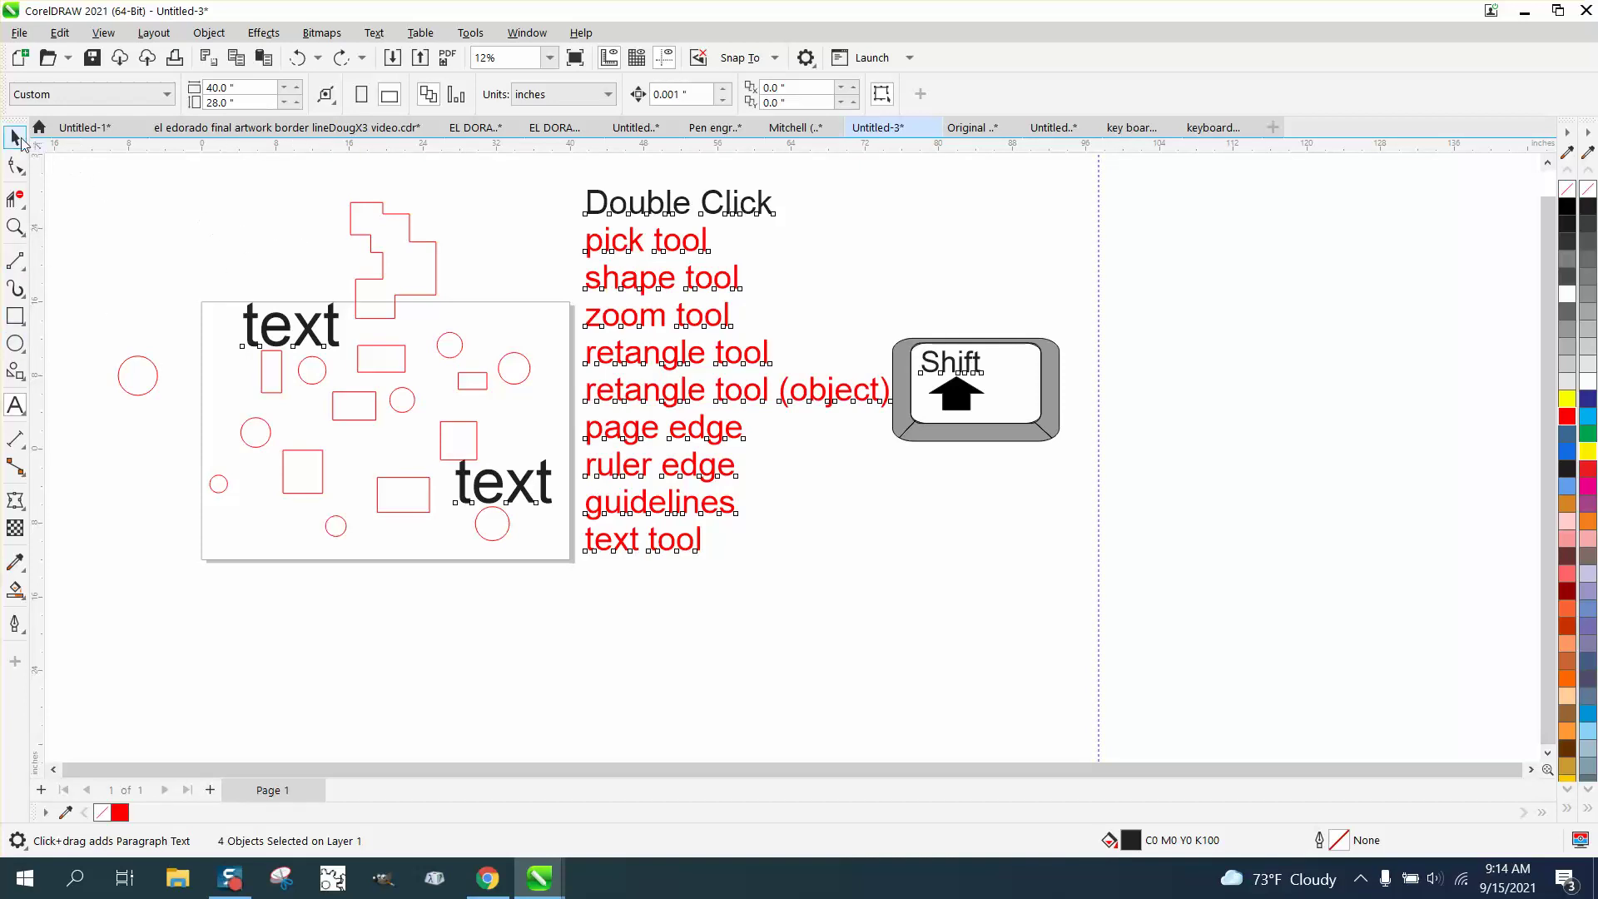
double_click(15, 137)
click(529, 212)
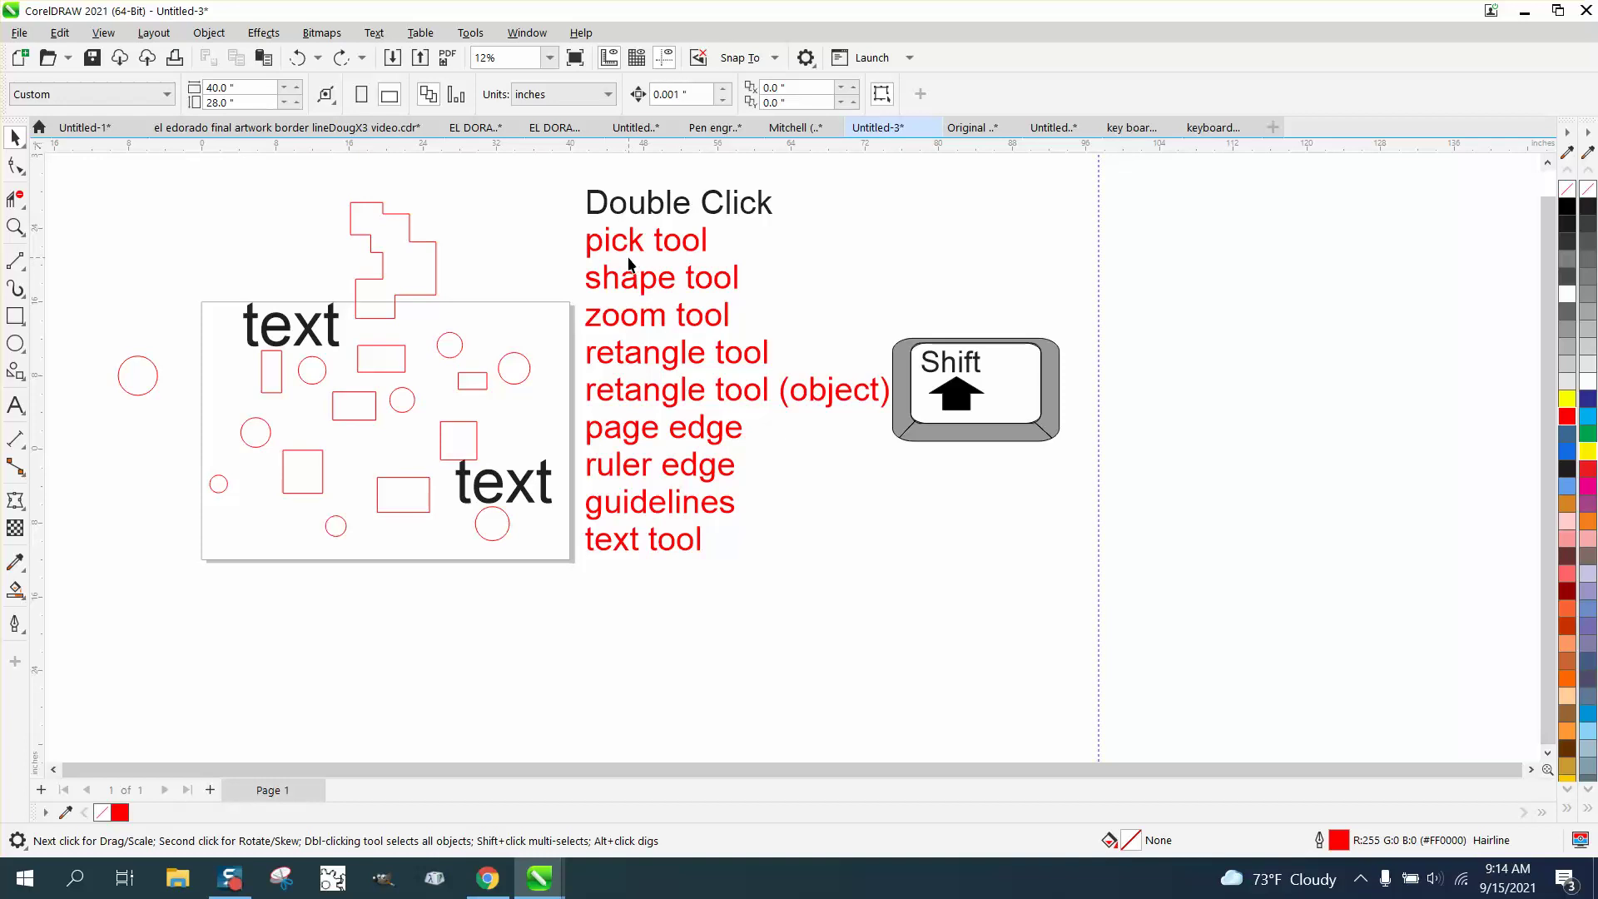
key(ctrl+a)
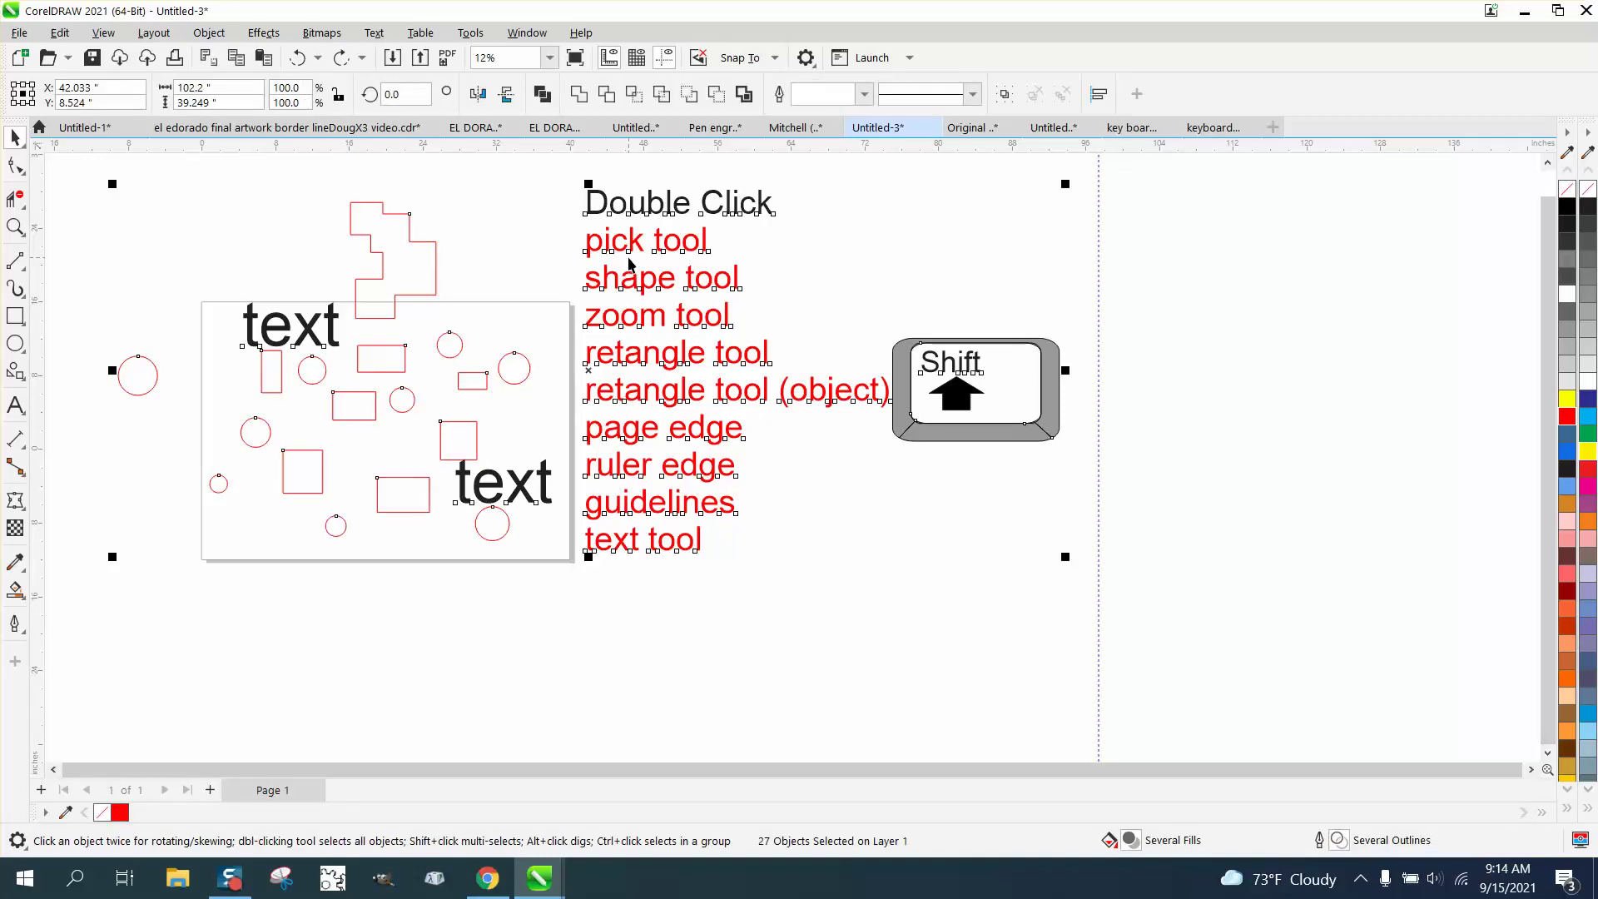
key(Delete)
click(309, 67)
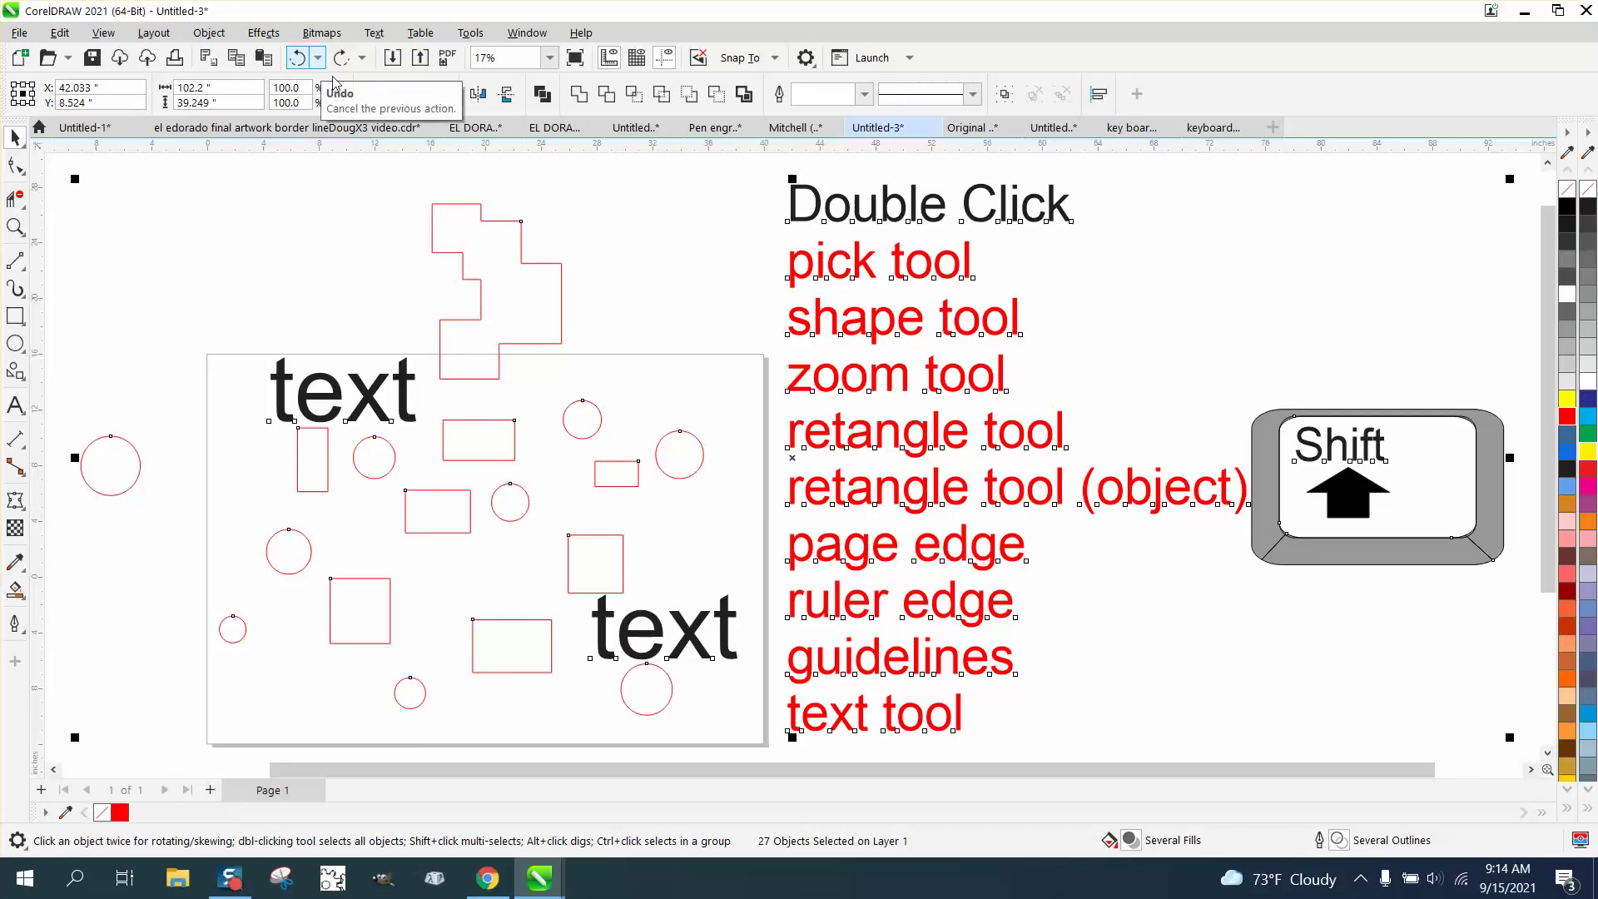
scroll(490, 227, up, 1)
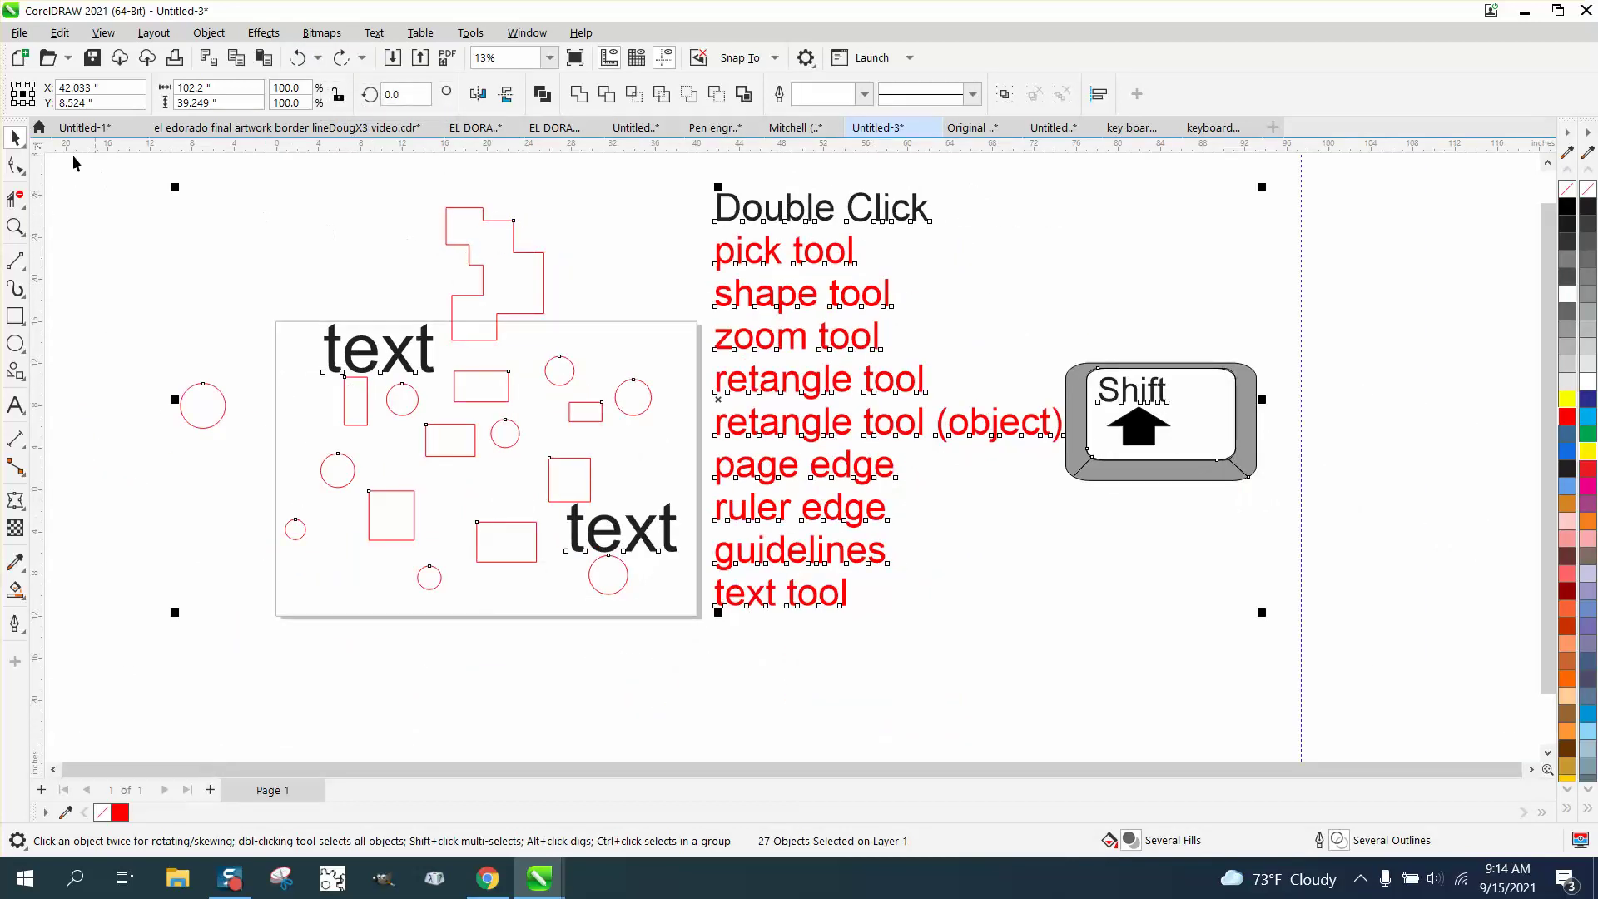
click(442, 242)
click(447, 244)
click(15, 165)
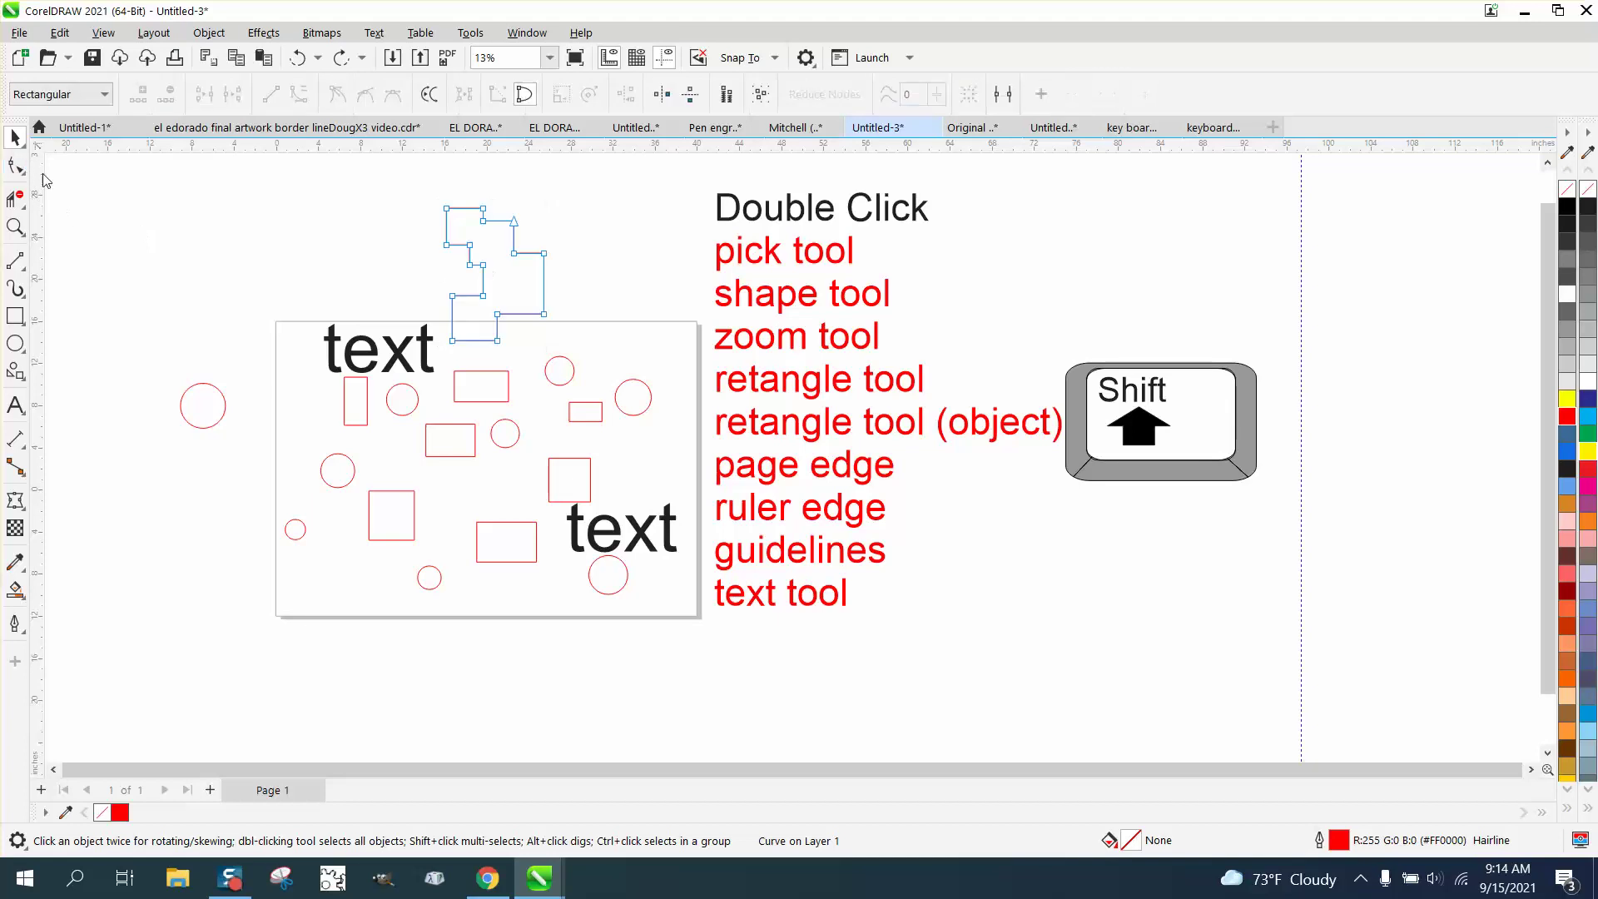
drag(571, 343, 575, 347)
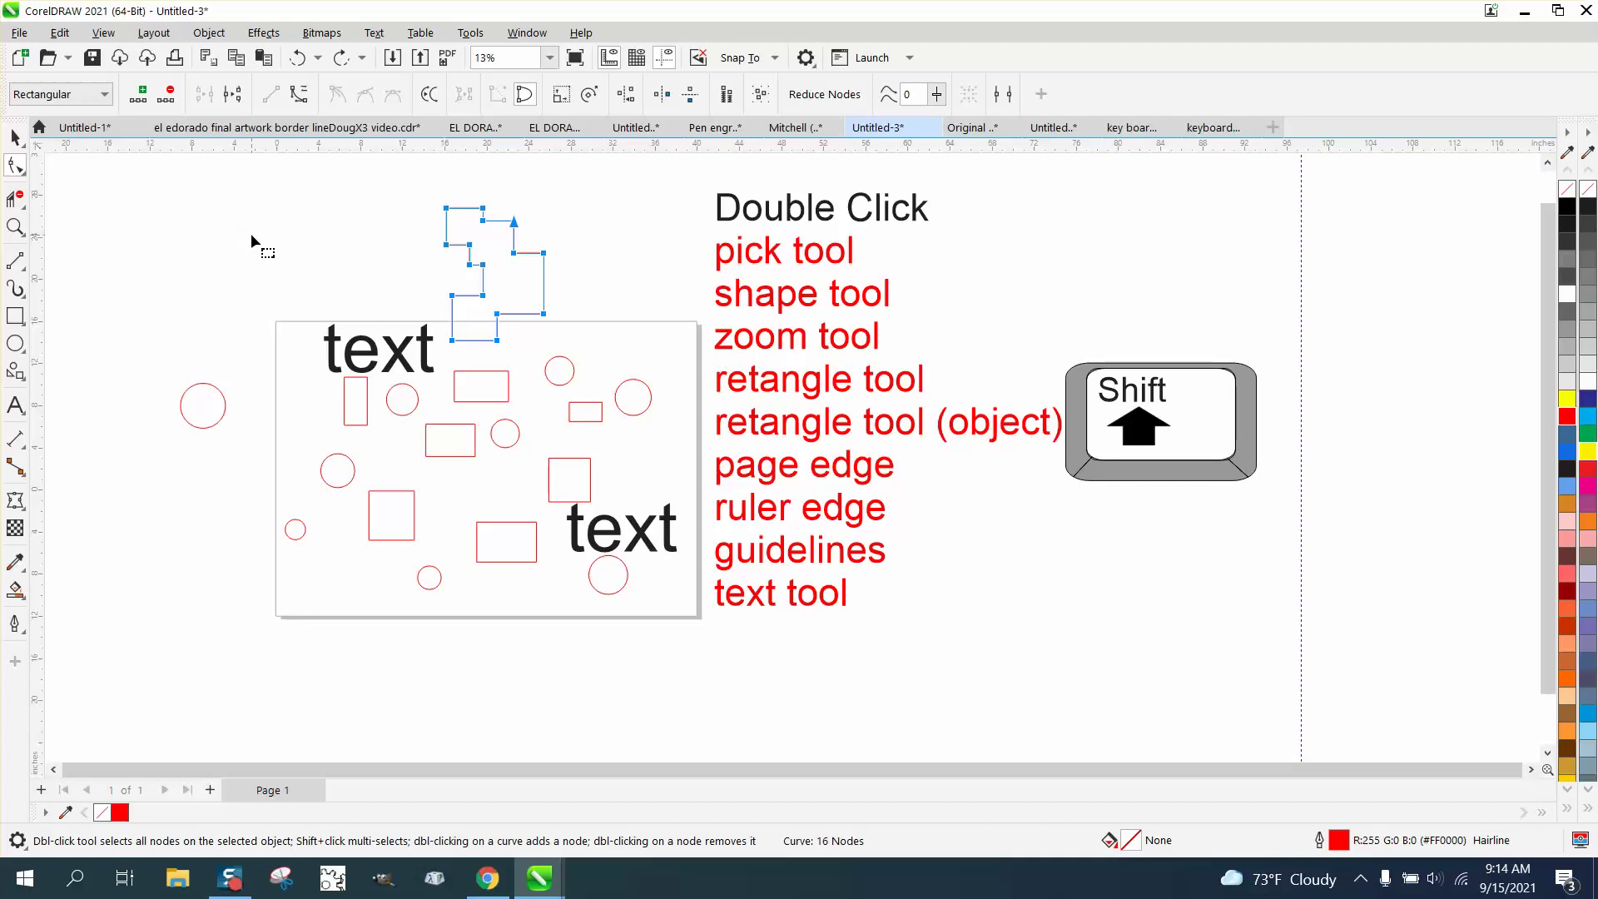
key(space)
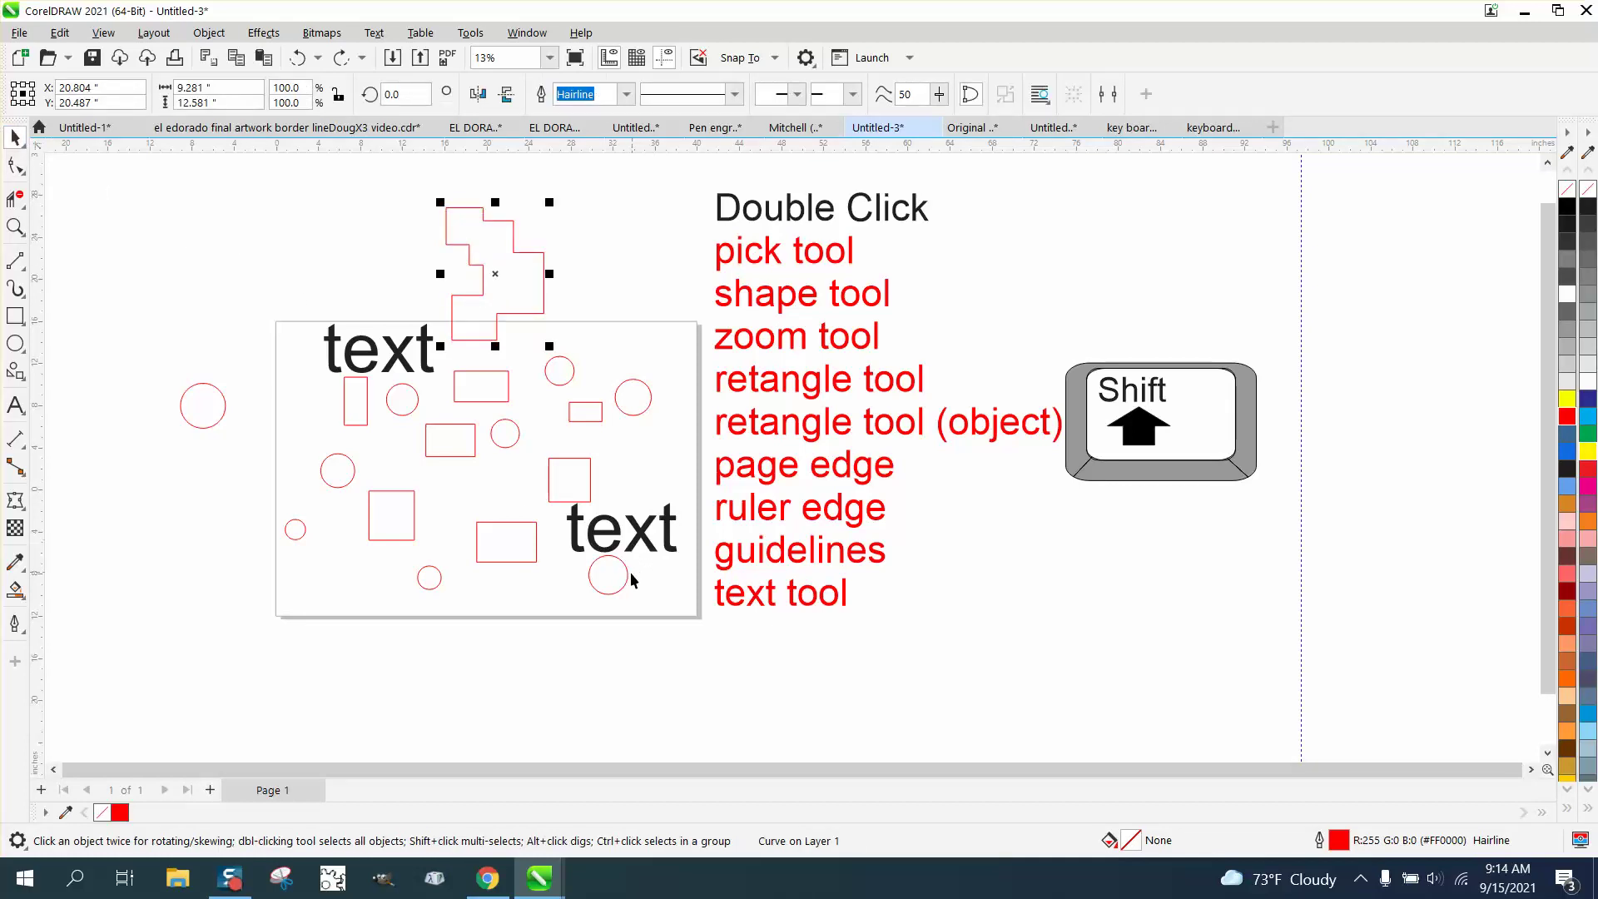
Step: Move a circle lower left, then move the small rectangle and lower 'text' together to the bottom-right corner
drag(629, 582, 357, 565)
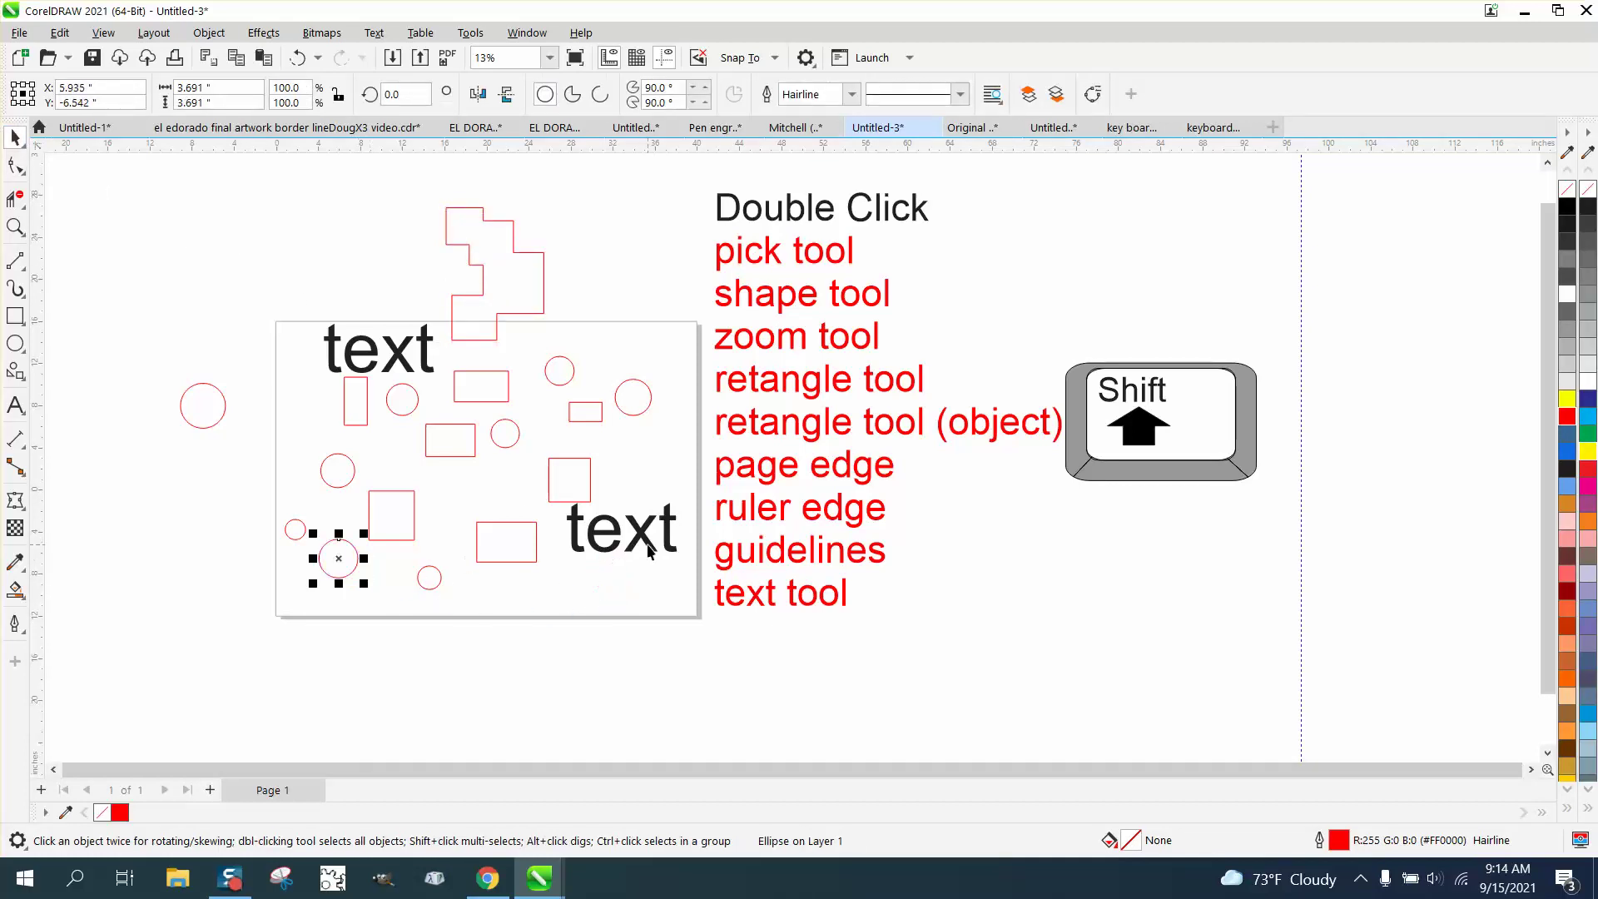
drag(646, 548, 535, 588)
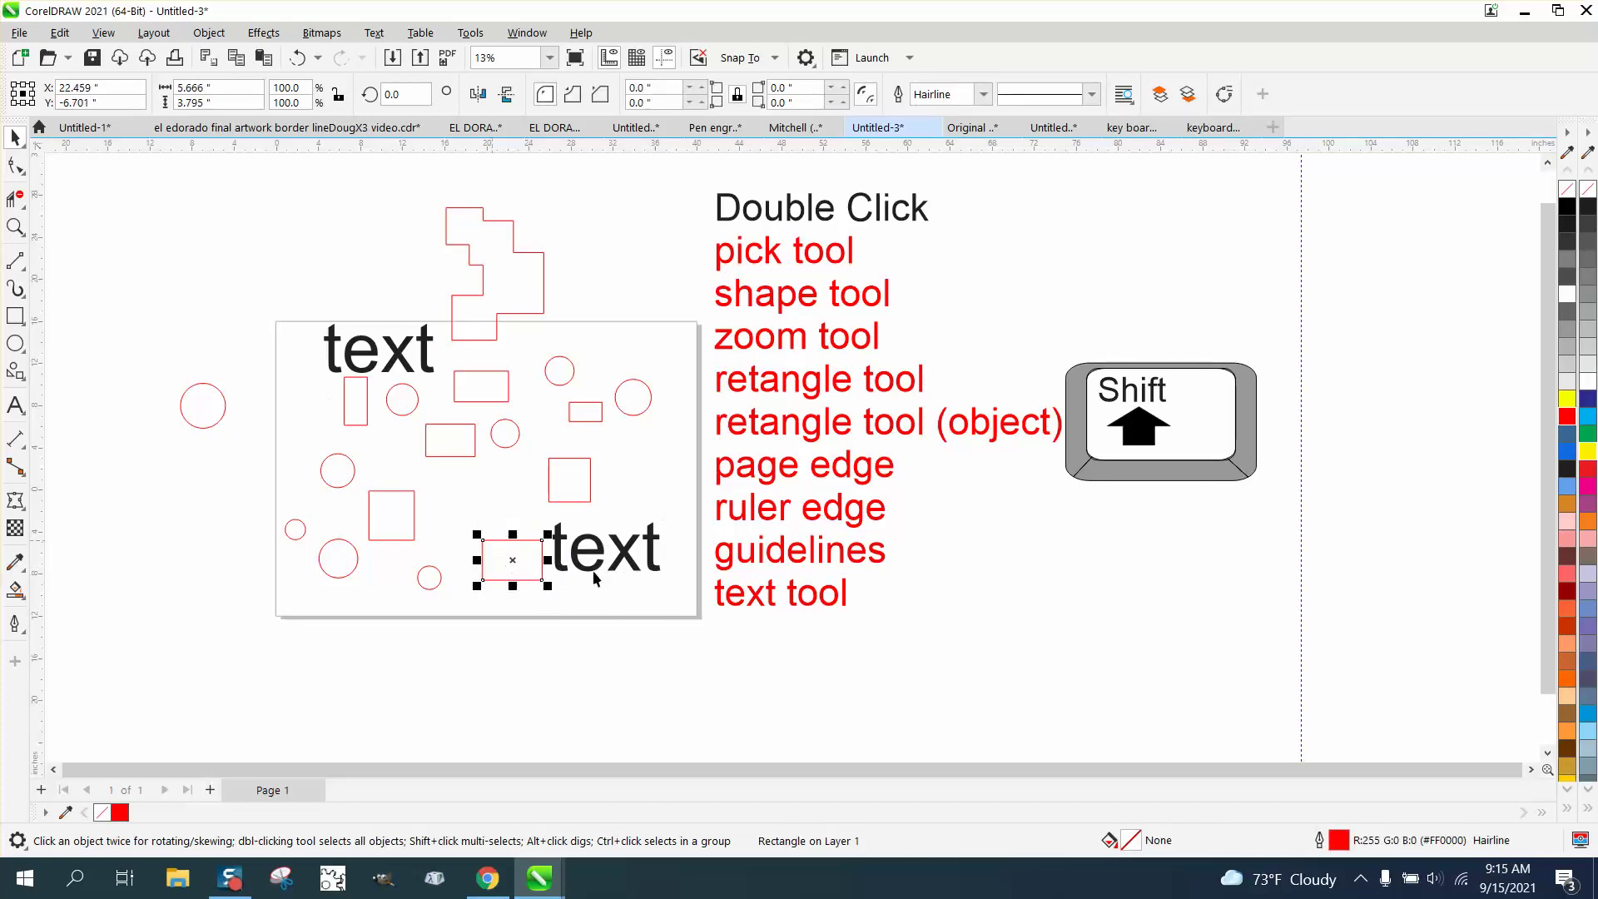
drag(708, 521, 563, 615)
drag(466, 615, 467, 615)
drag(572, 562, 591, 581)
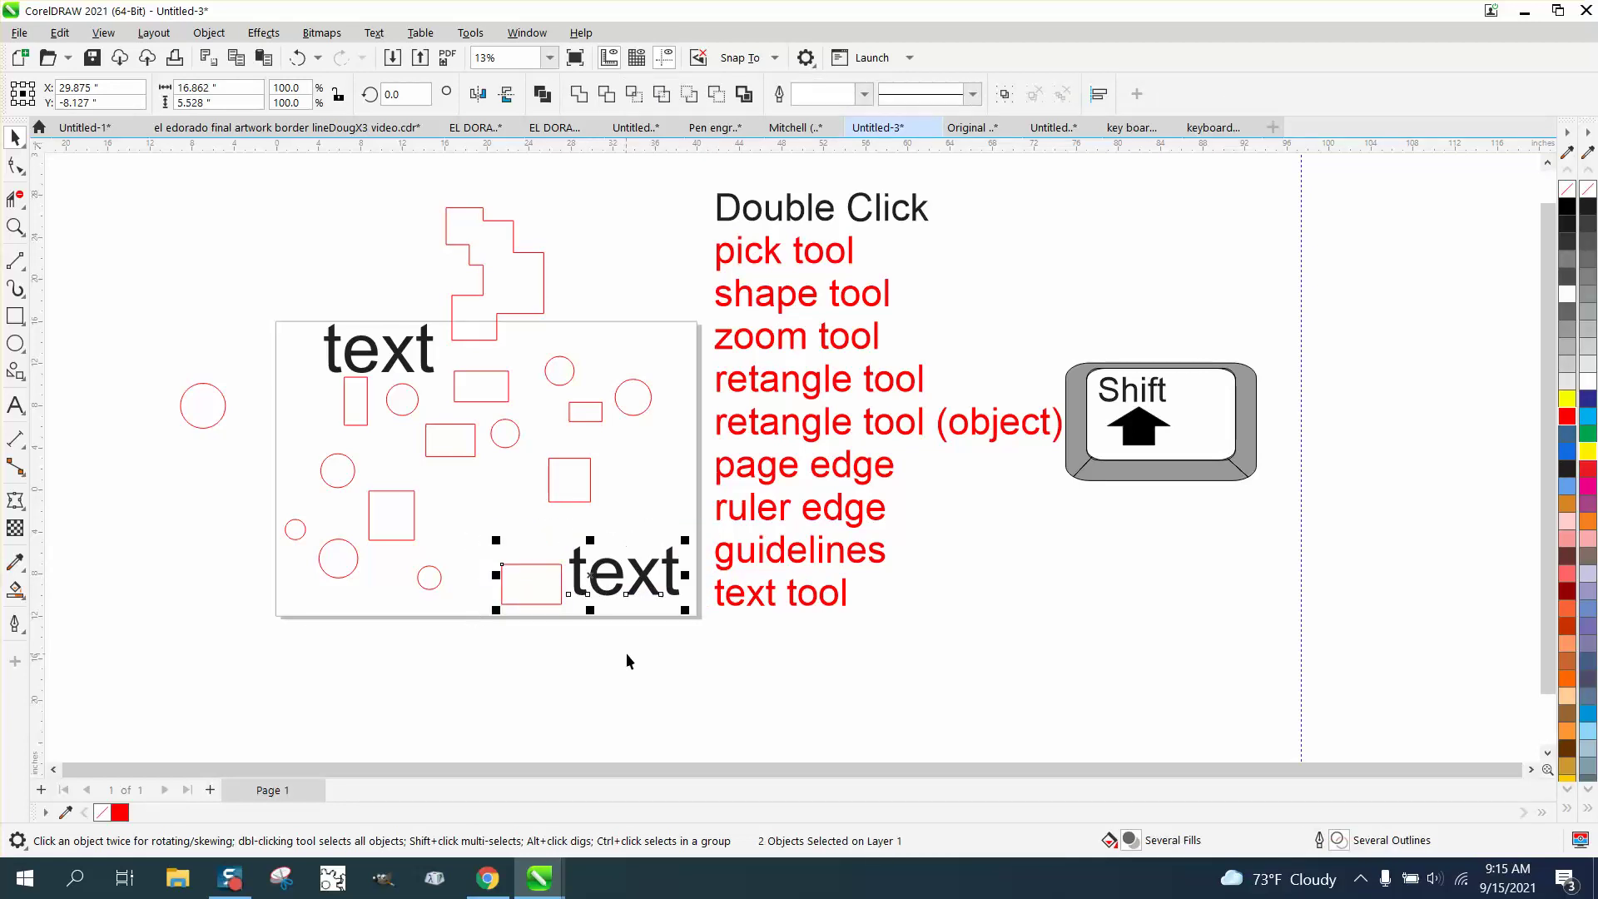
click(626, 653)
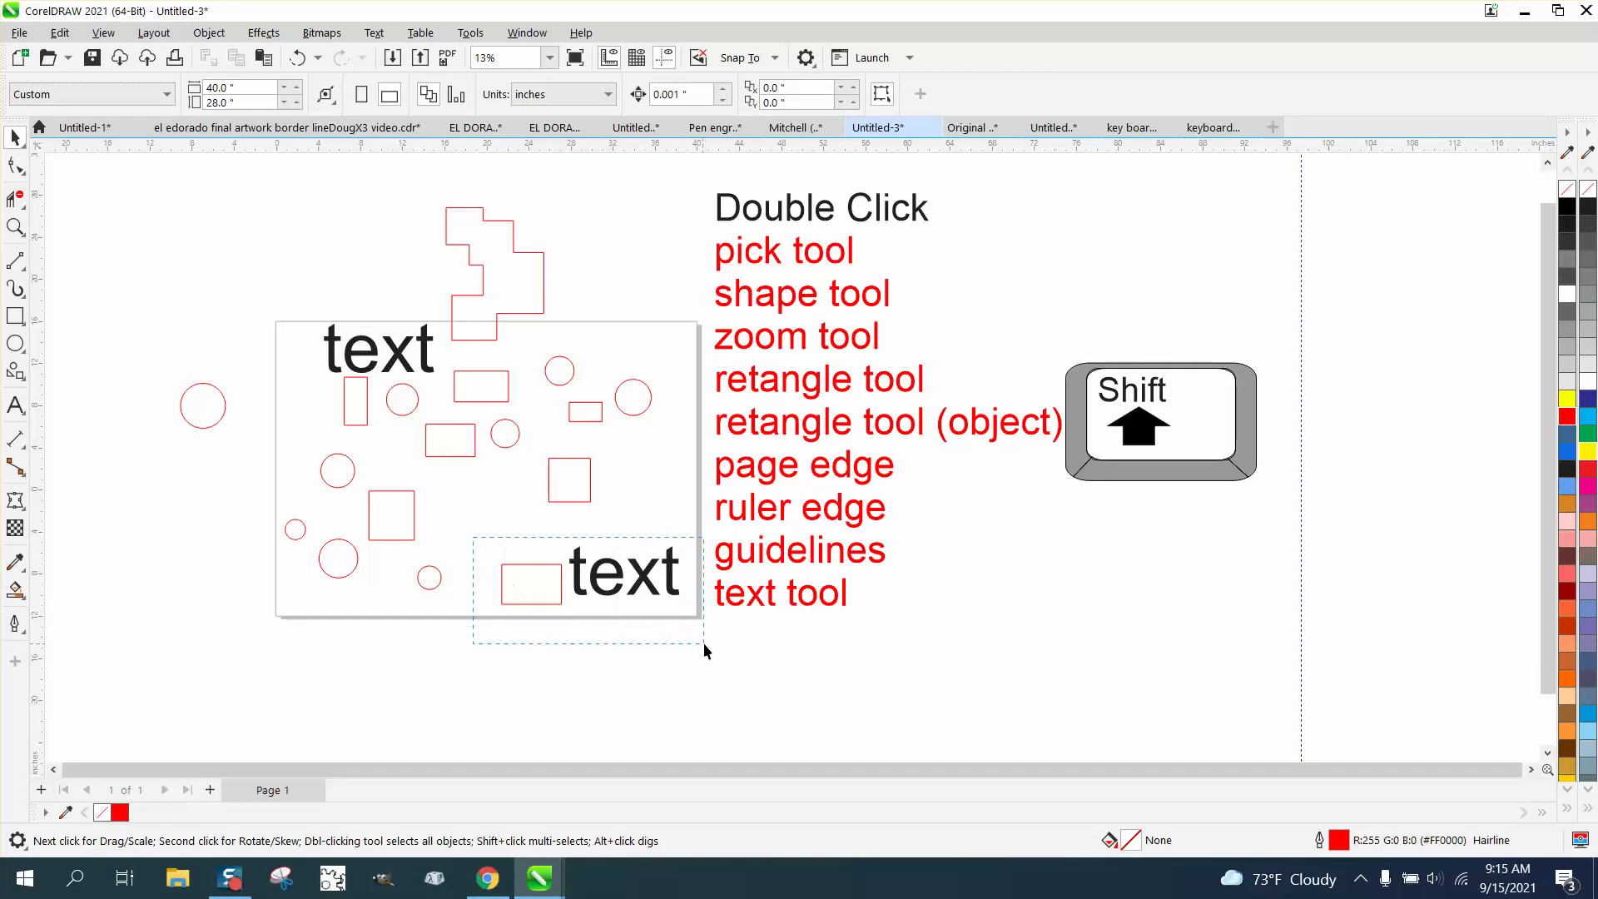
drag(705, 644, 703, 643)
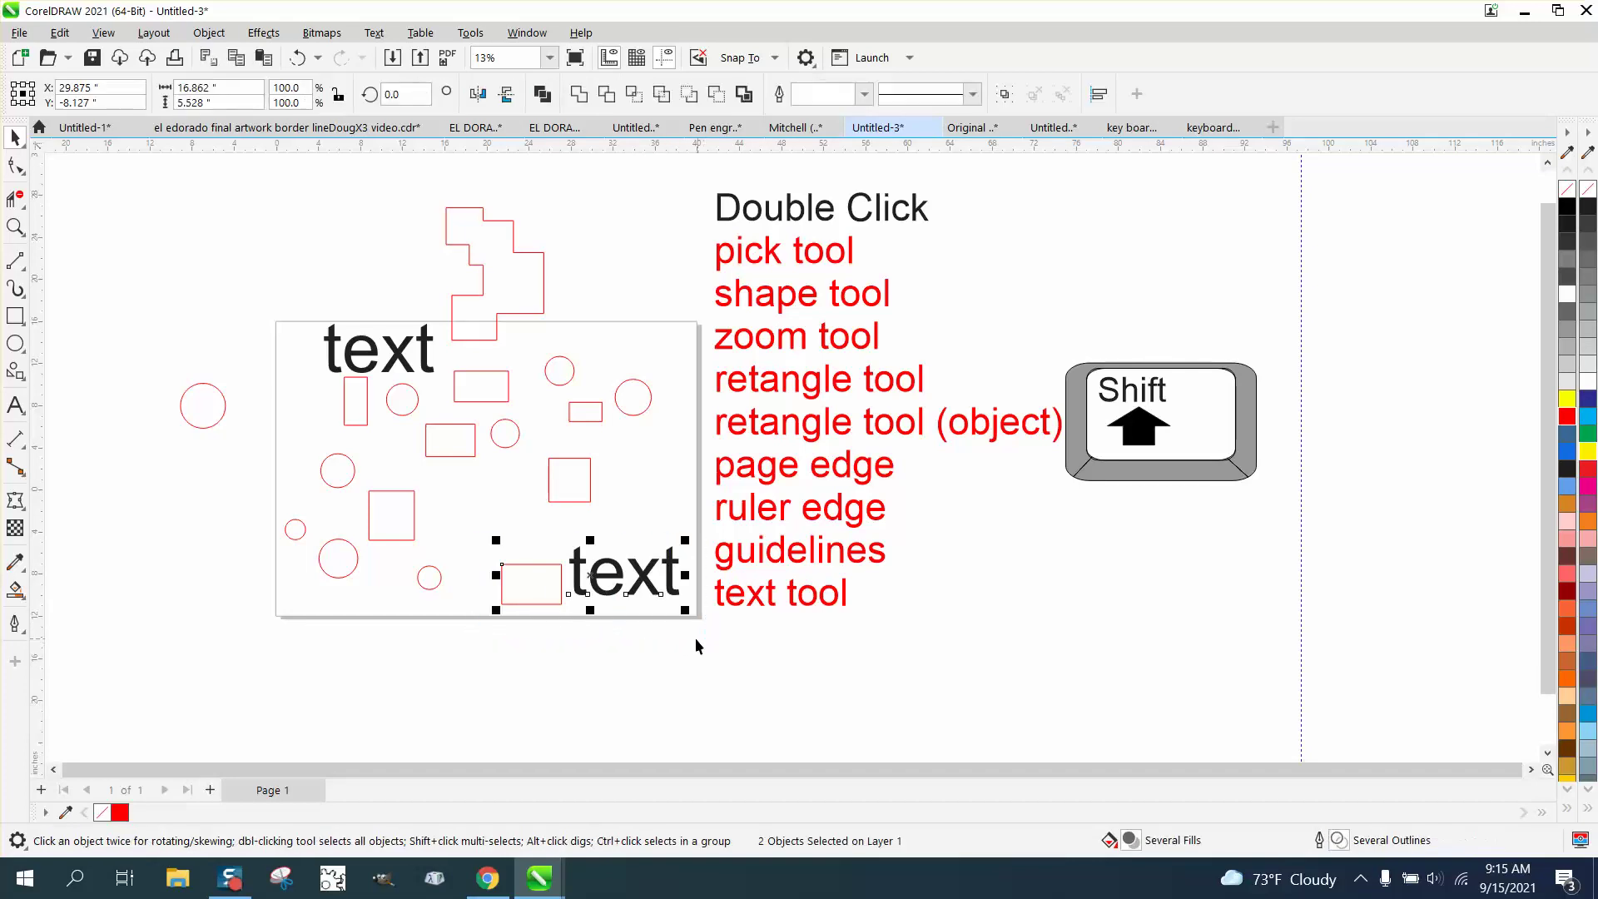
Step: Draw a bounding rectangle around the selected small rectangle and lower text, then zoom onto them
double_click(15, 316)
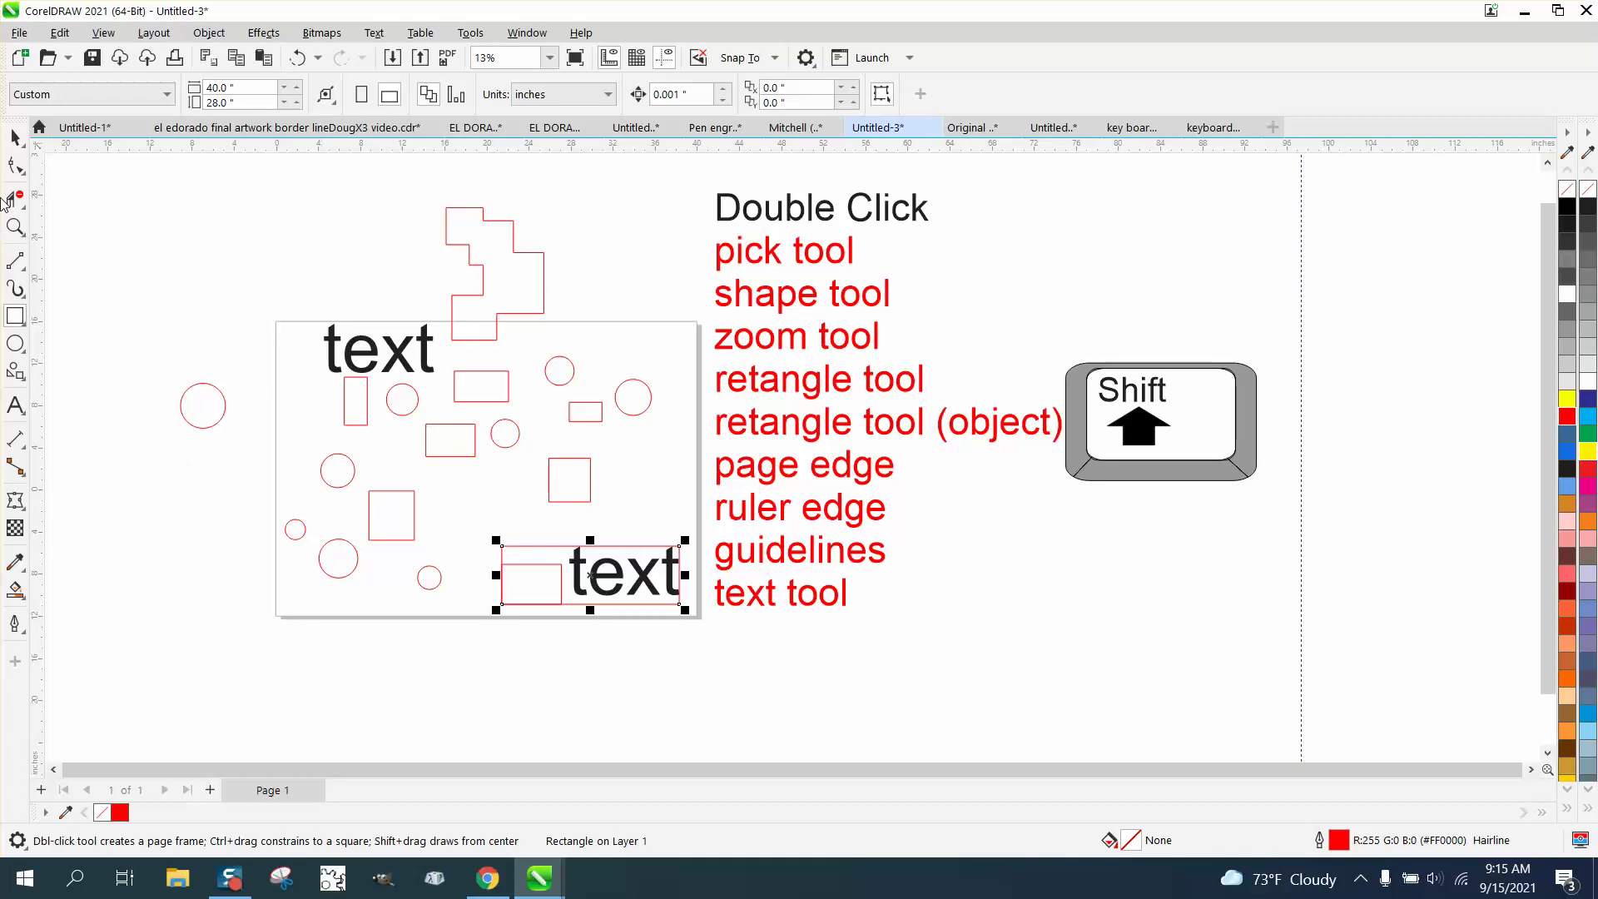
click(15, 227)
drag(482, 519, 710, 619)
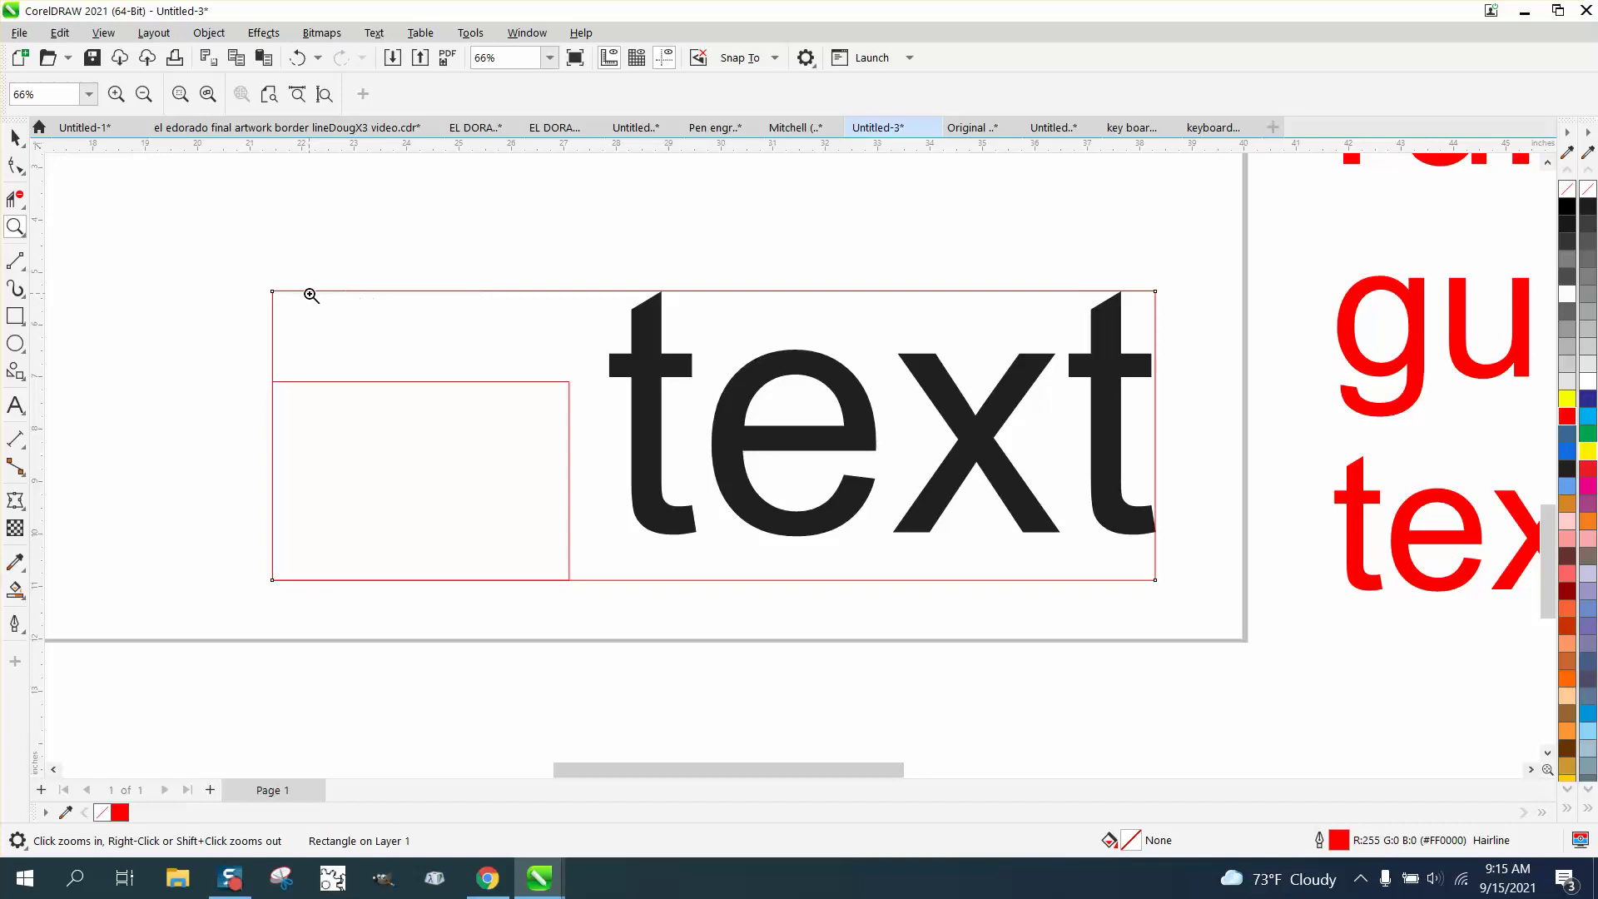
Step: Move the small circle above the framed lower text, shift it right, then zoom onto the whole layout
scroll(649, 421, down, 2)
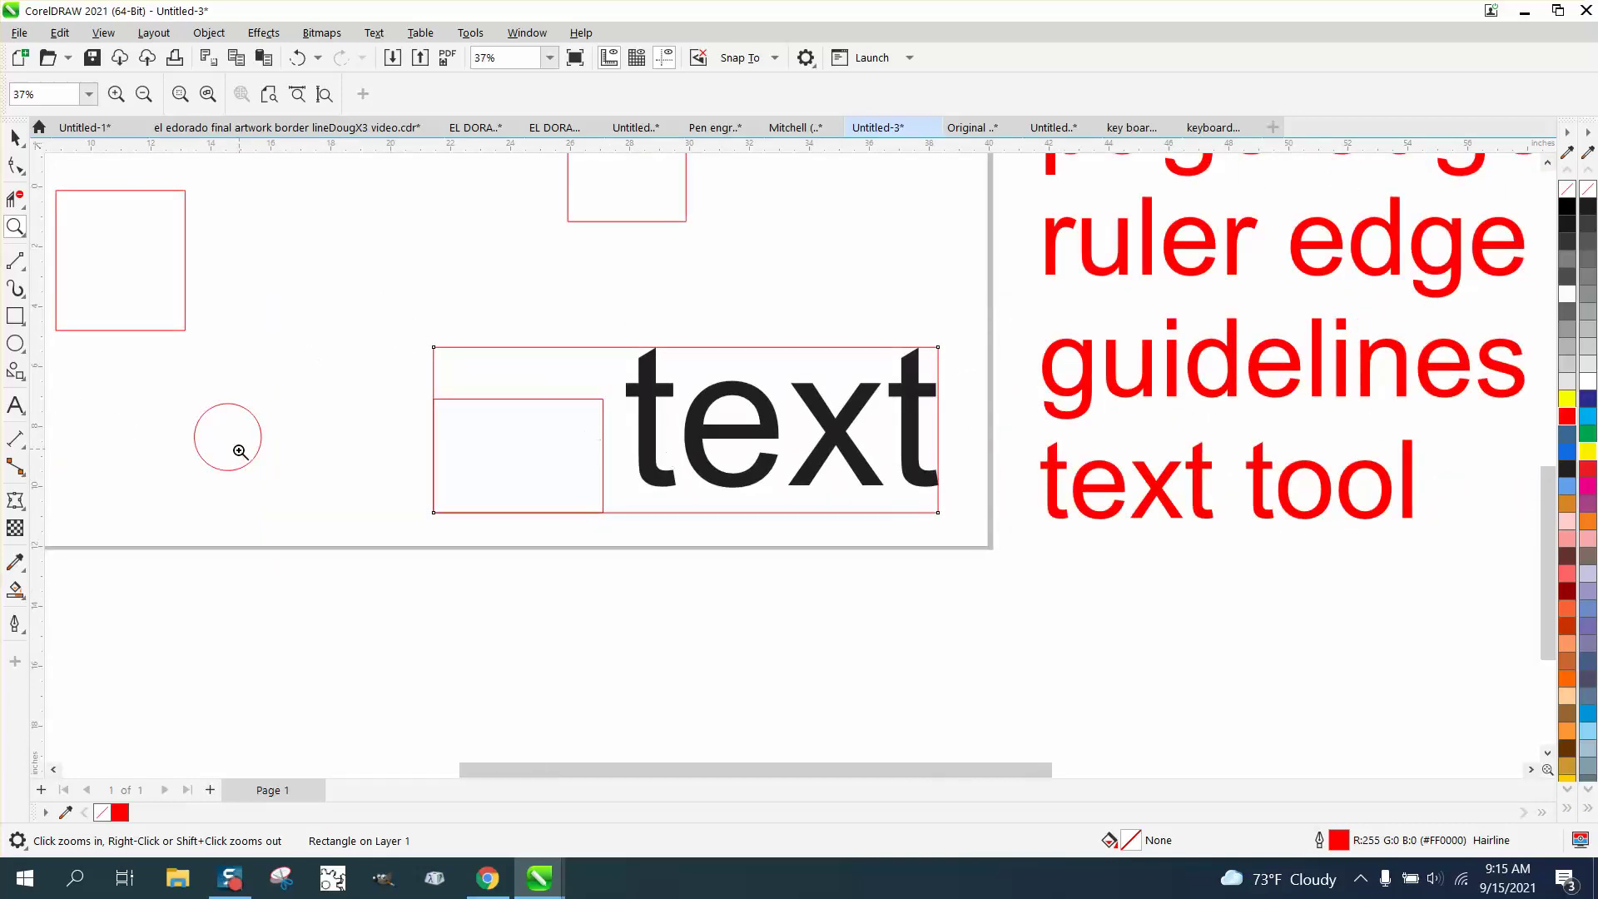
click(15, 137)
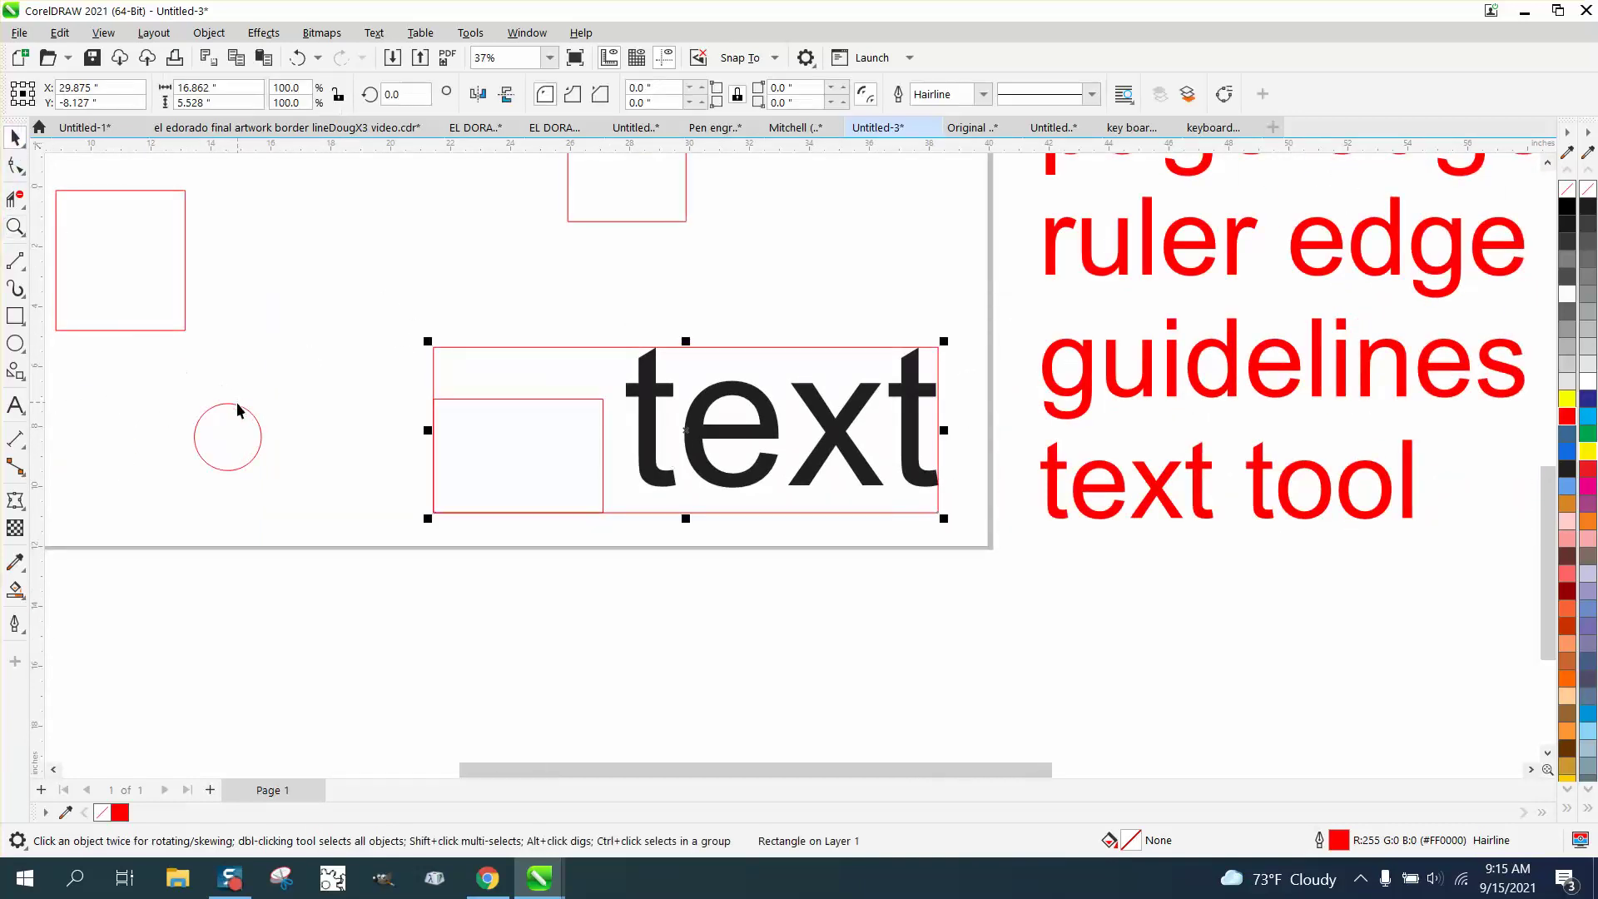
drag(236, 404, 542, 276)
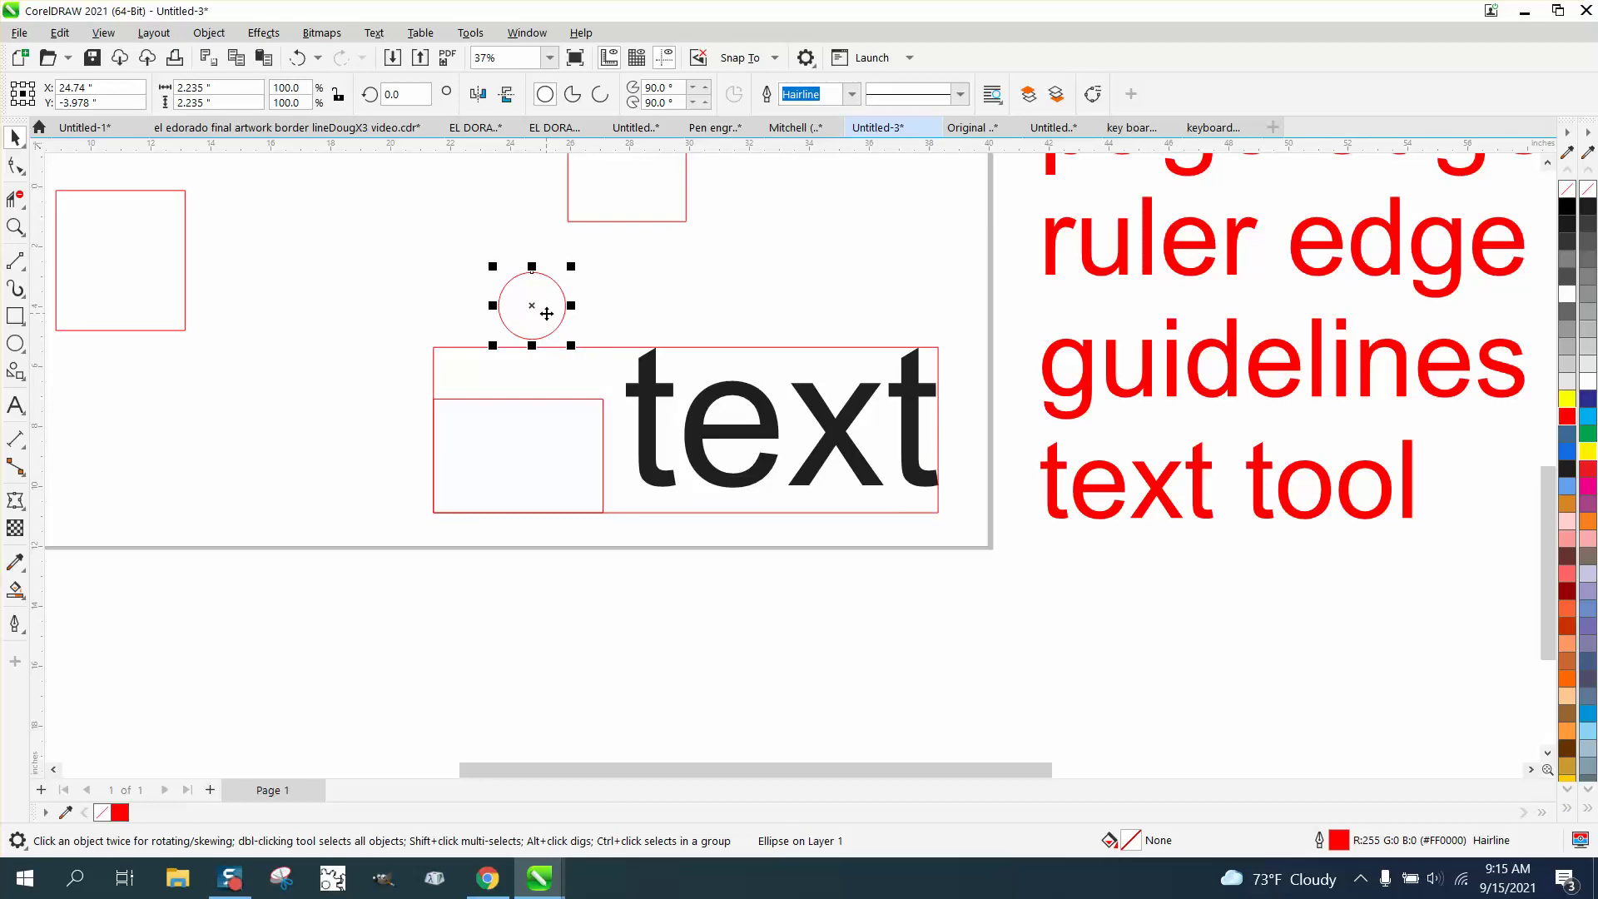
scroll(546, 313, down, 4)
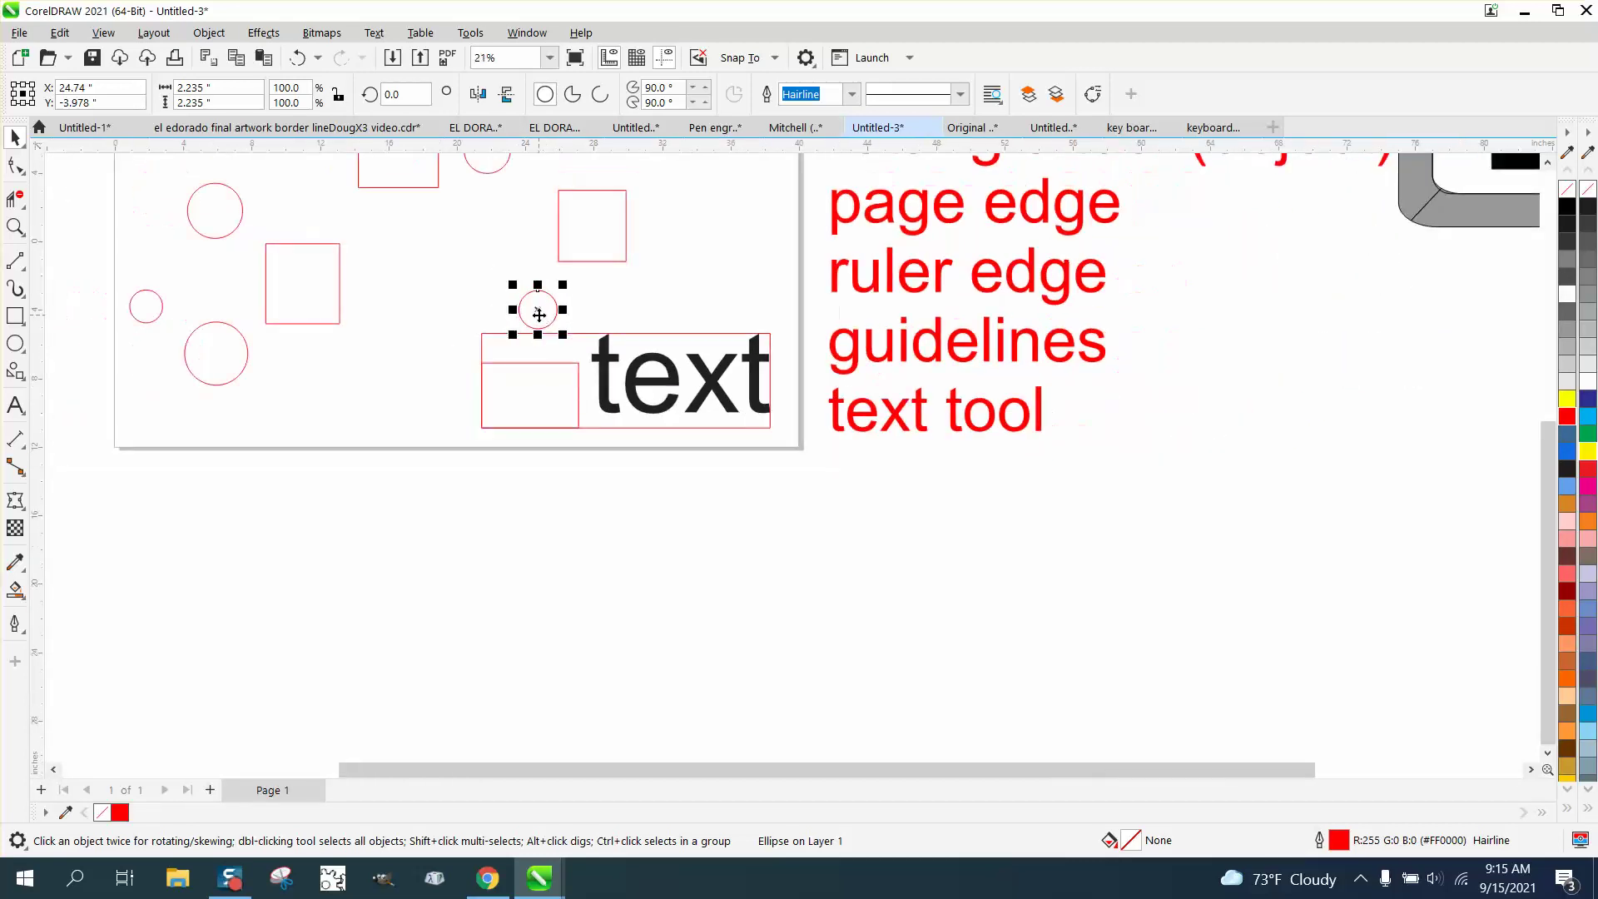
drag(539, 315, 664, 315)
scroll(687, 345, down, 2)
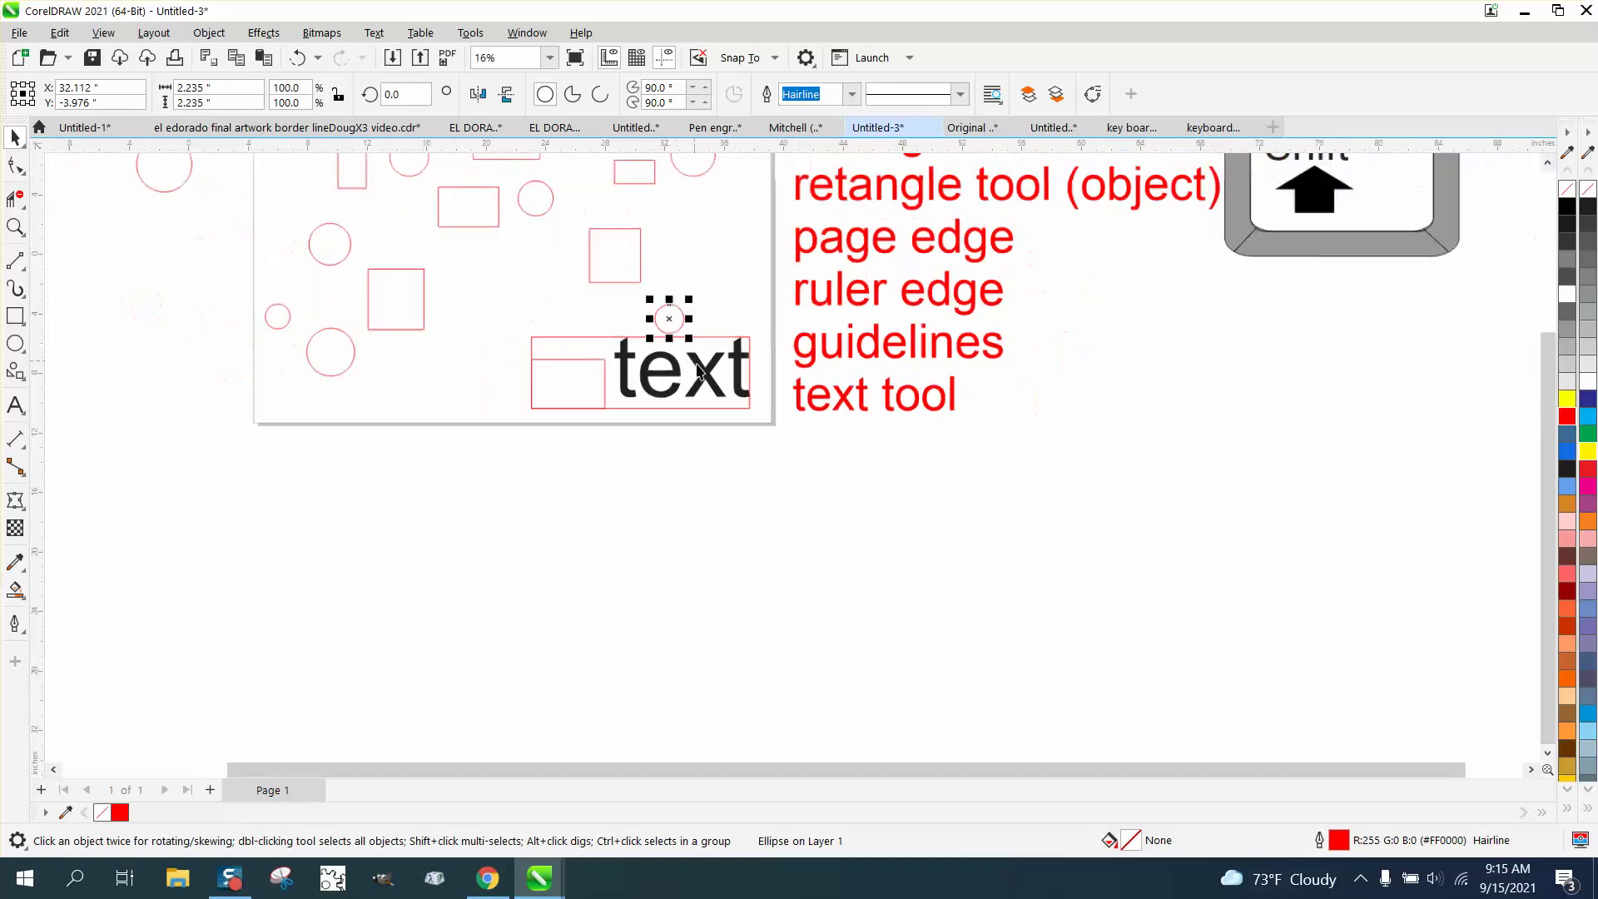
scroll(698, 370, down, 4)
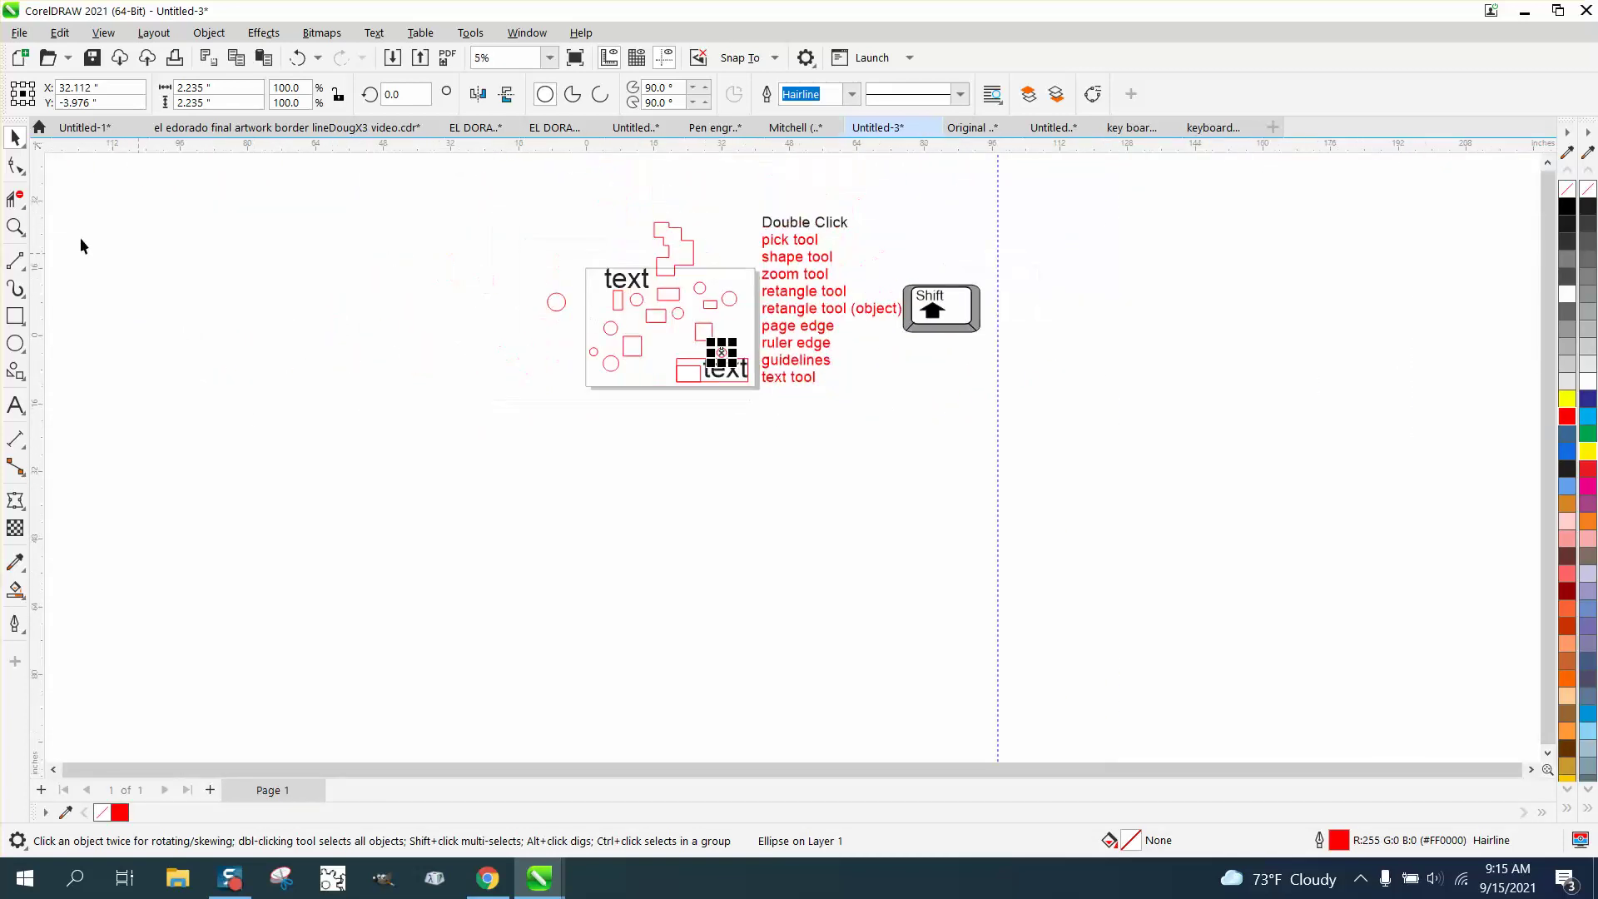
click(15, 227)
drag(732, 203, 1041, 437)
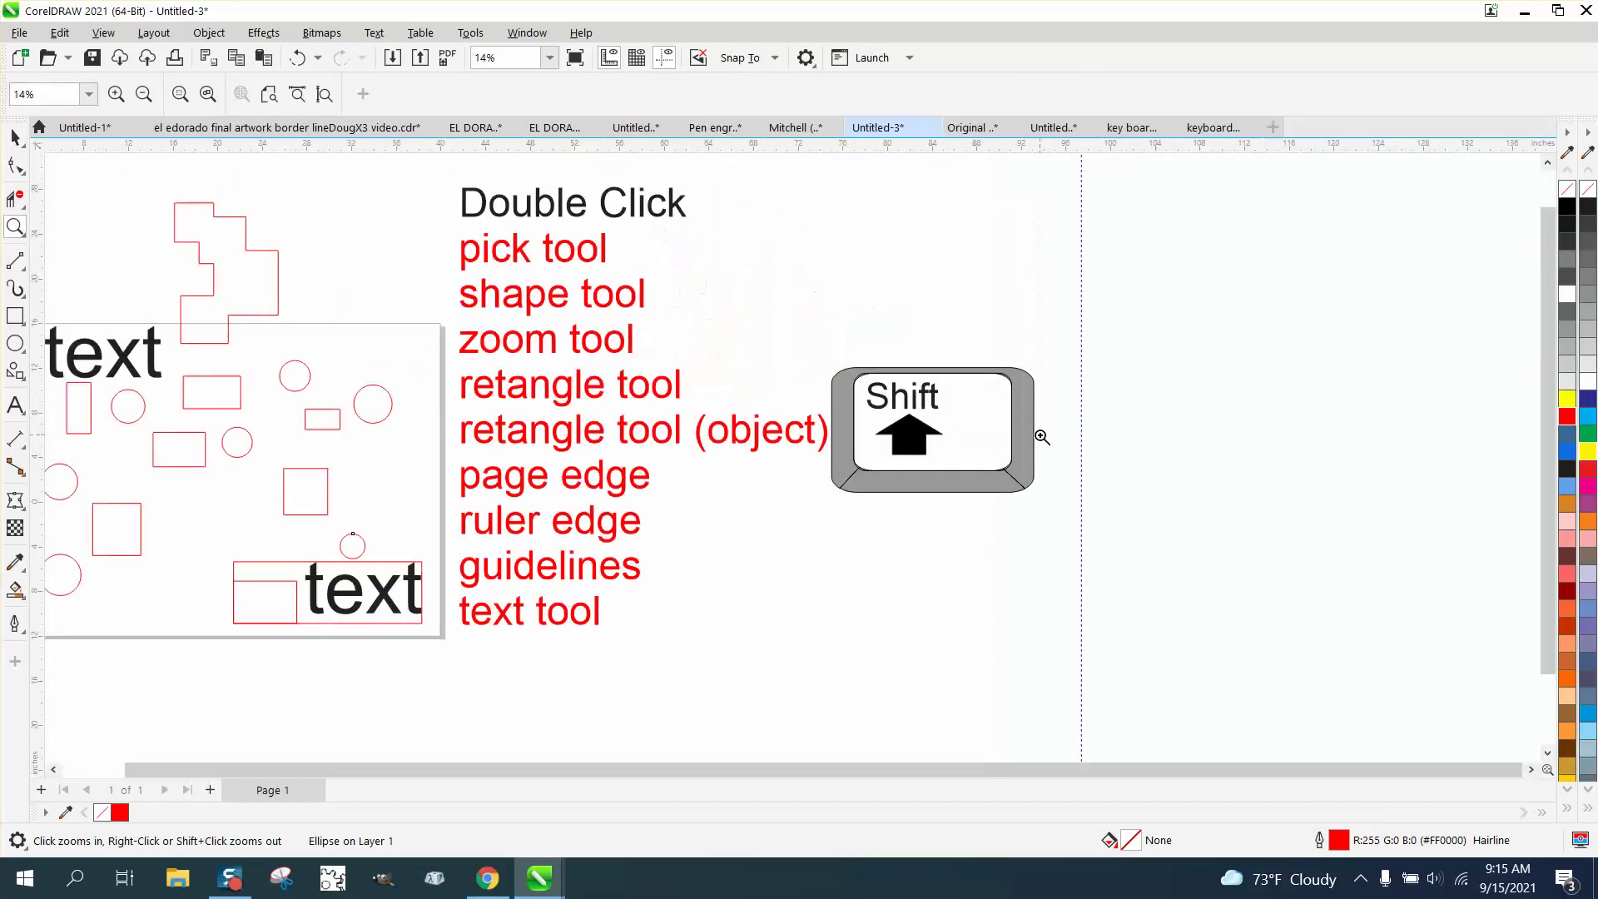